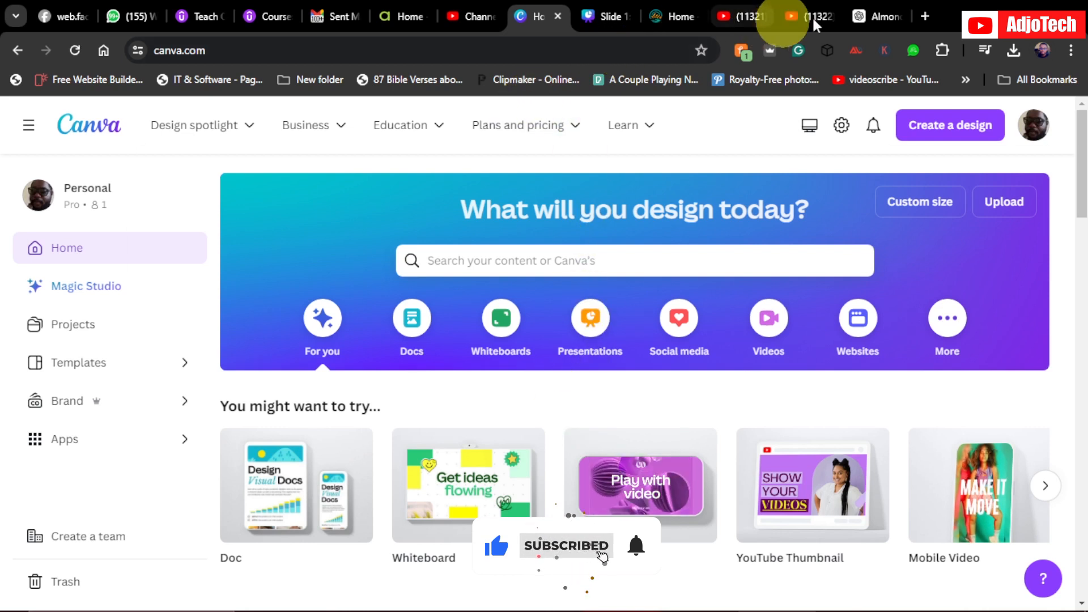
Step: Review the ten-slide outline on the benefits of almonds in ChatGPT, and return to the Canva home page to look at the Doc option
{"action": "left_click", "coordinate": [878, 16]}
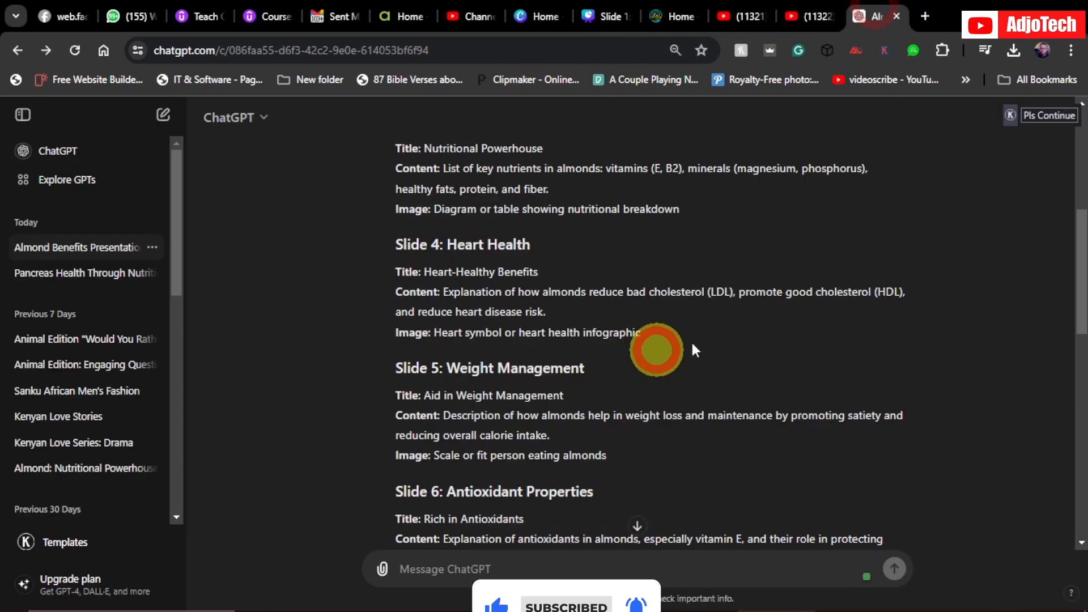
{"action": "left_click_drag", "start_coordinate": [1081, 250], "coordinate": [1083, 167]}
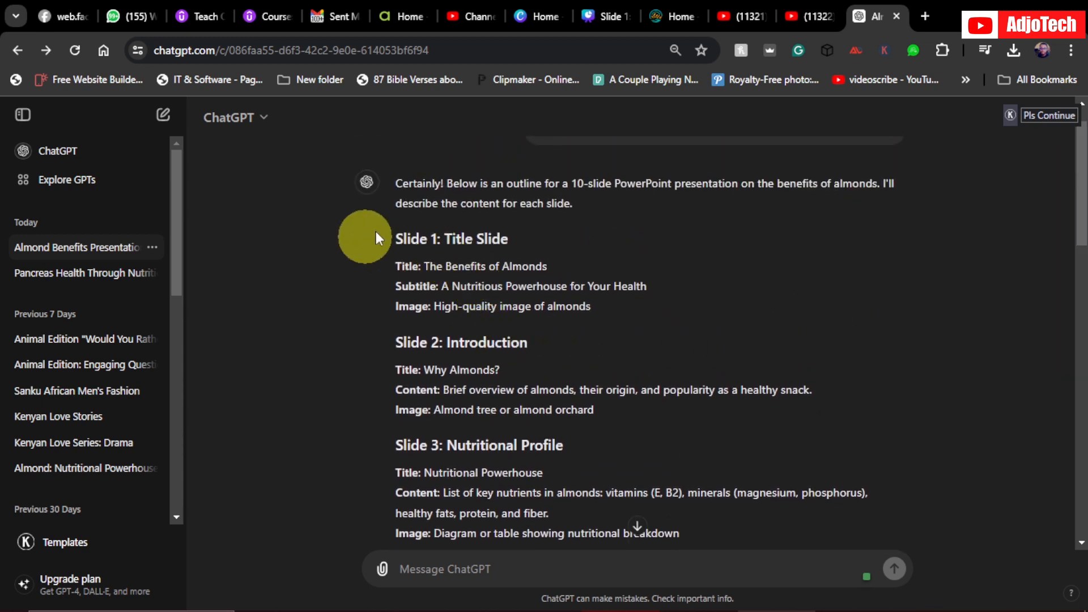
{"action": "left_click_drag", "start_coordinate": [1083, 192], "coordinate": [1056, 456]}
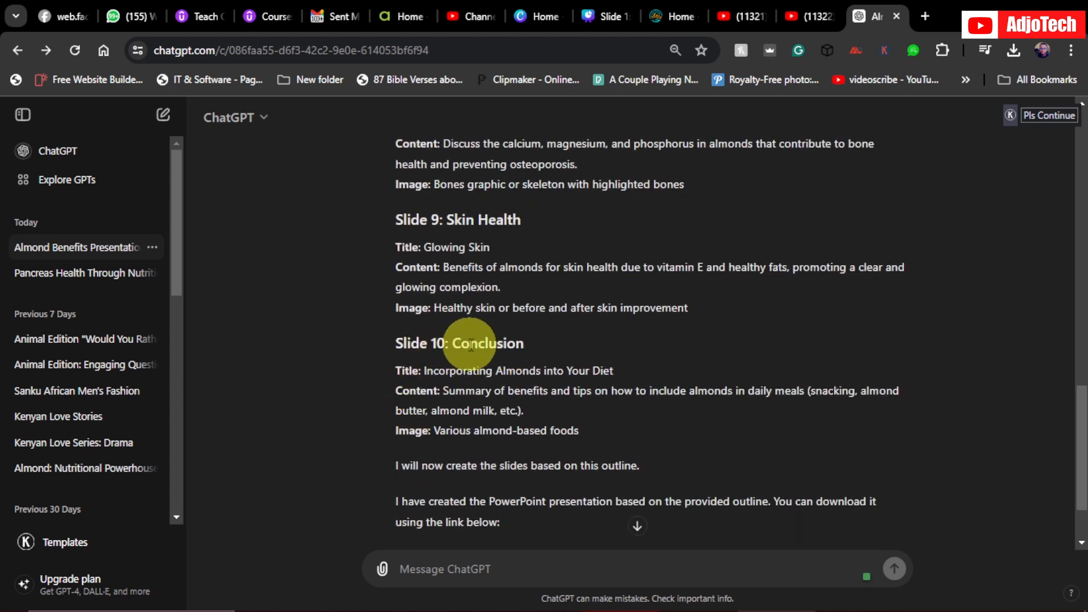
{"action": "scroll", "coordinate": [573, 379], "scroll_direction": "up", "scroll_amount": 15}
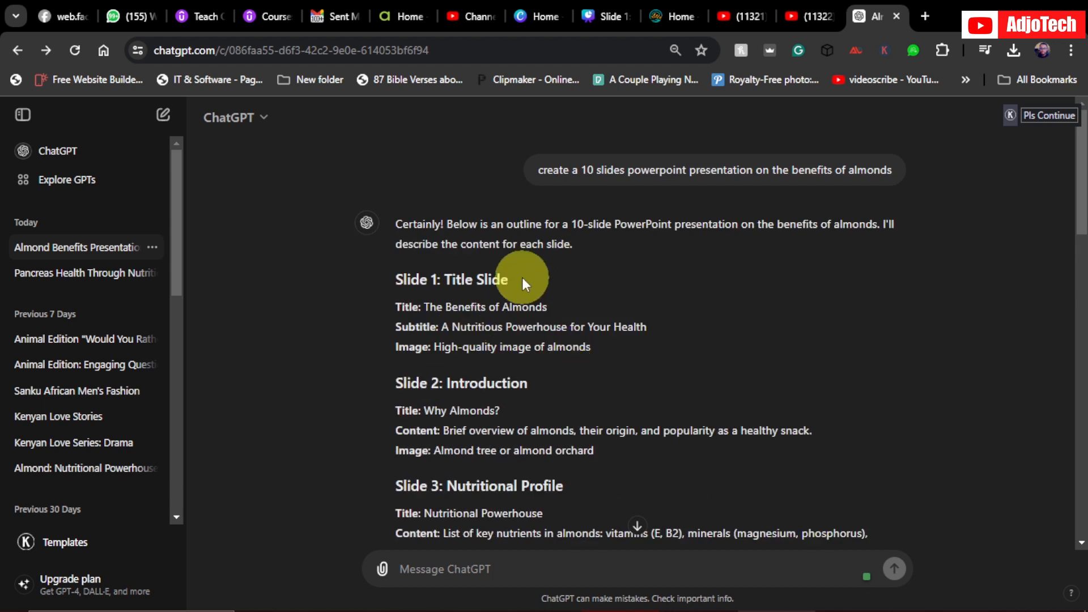
{"action": "left_click", "coordinate": [535, 17]}
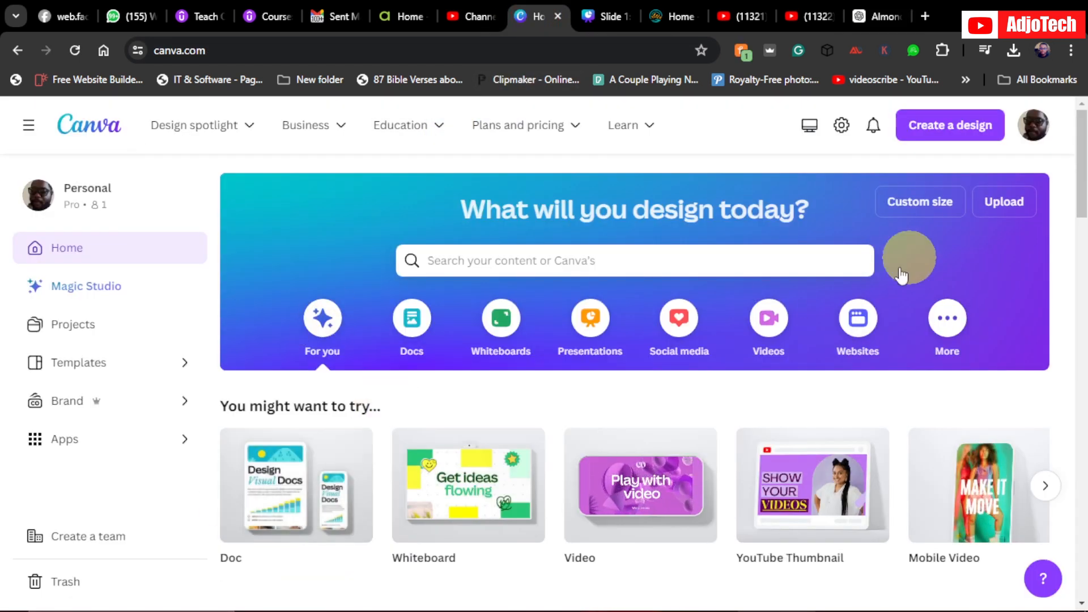
{"action": "left_click_drag", "start_coordinate": [1082, 200], "coordinate": [1082, 219]}
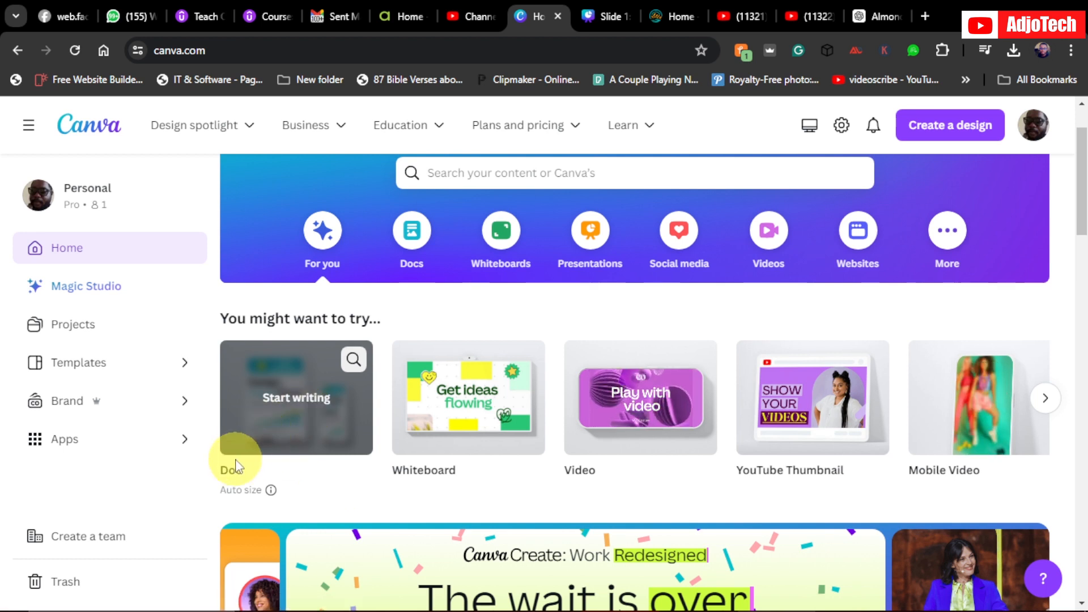
Step: In ChatGPT, copy the almond presentation outline from the Slide 1 heading through the end of the response
{"action": "left_click", "coordinate": [870, 16]}
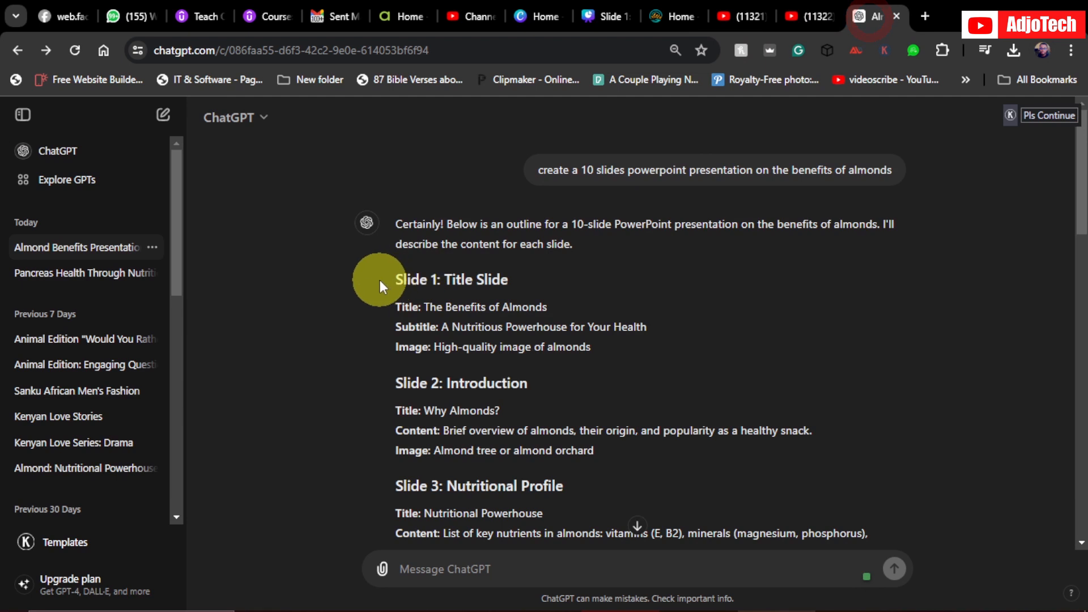
{"action": "left_click_drag", "start_coordinate": [427, 326], "coordinate": [554, 466]}
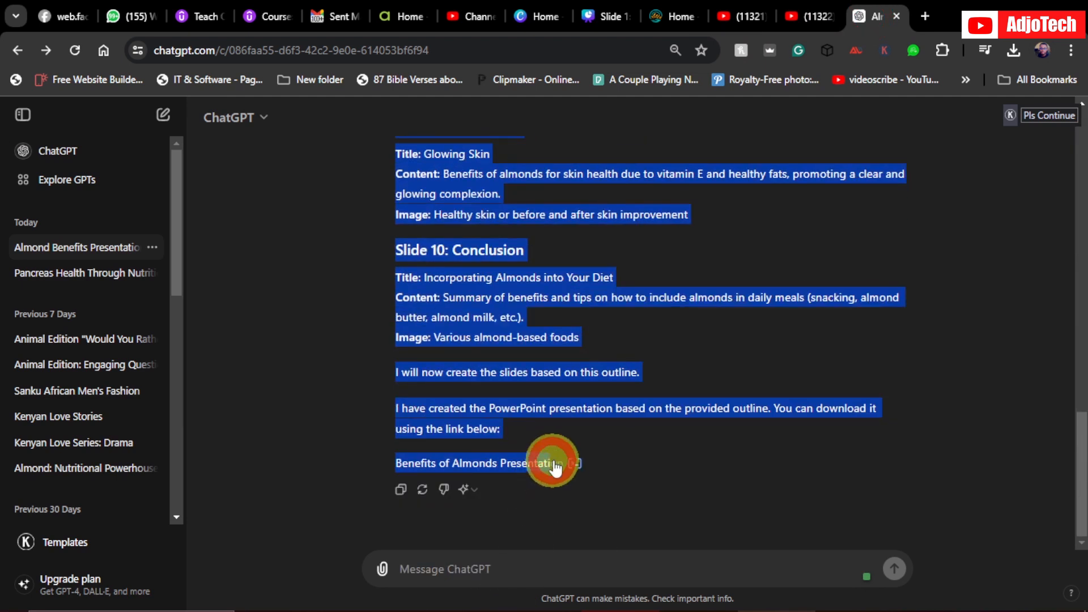
{"action": "left_click", "coordinate": [492, 420]}
{"action": "left_click_drag", "start_coordinate": [515, 433], "coordinate": [366, 158]}
{"action": "left_click_drag", "start_coordinate": [358, 111], "coordinate": [411, 259]}
{"action": "right_click", "coordinate": [414, 262]}
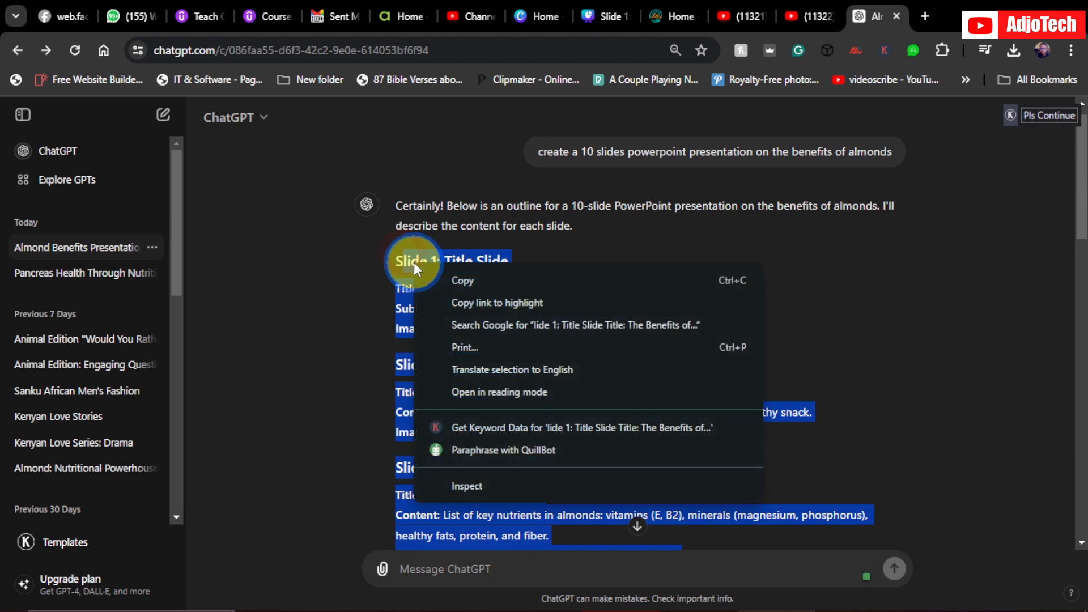
{"action": "left_click", "coordinate": [481, 281]}
Step: Switch to Canva, create a new Doc and paste the copied almond outline into it
{"action": "left_click", "coordinate": [524, 17]}
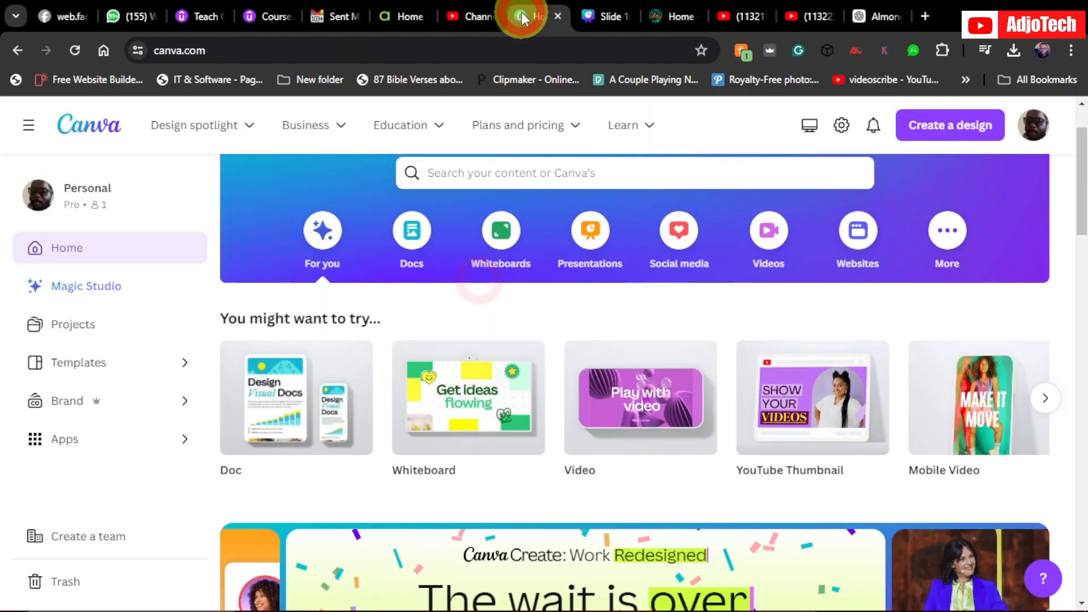
{"action": "left_click", "coordinate": [287, 403]}
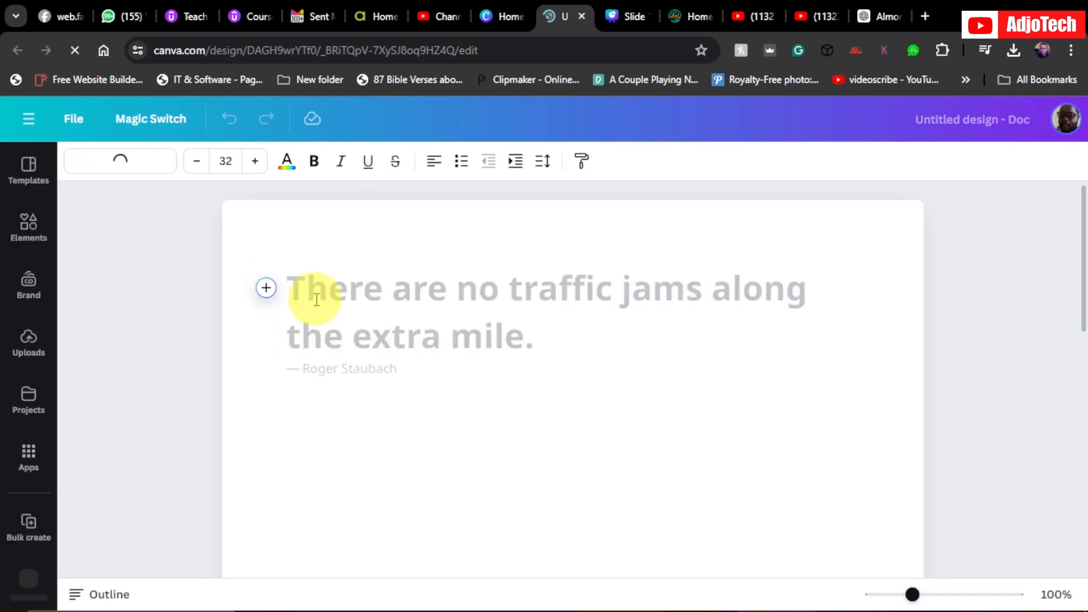
{"action": "left_click", "coordinate": [291, 293]}
{"action": "right_click", "coordinate": [292, 293]}
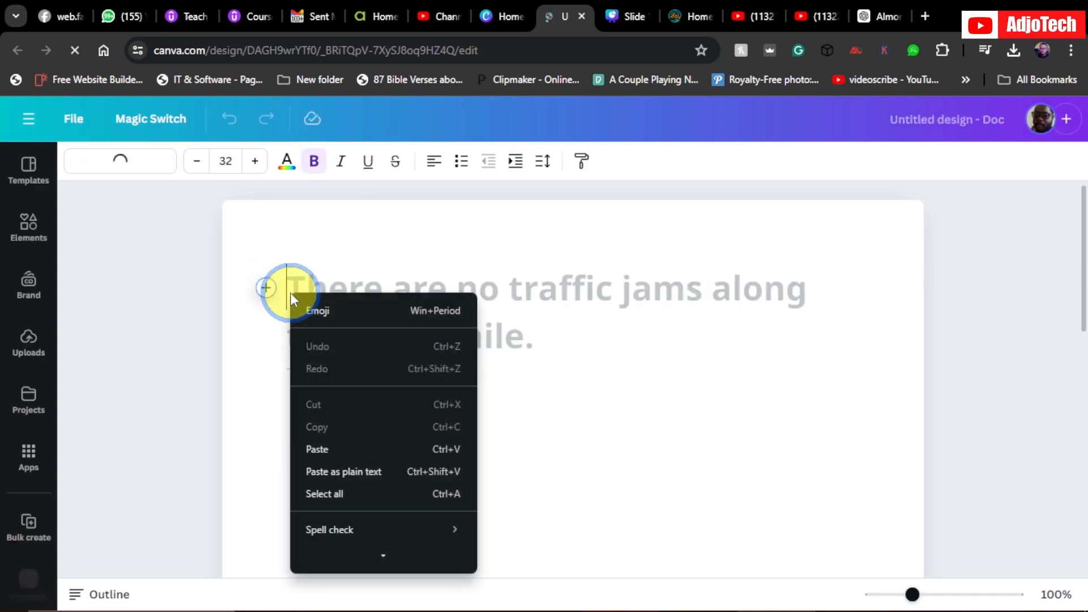
{"action": "left_click", "coordinate": [320, 449]}
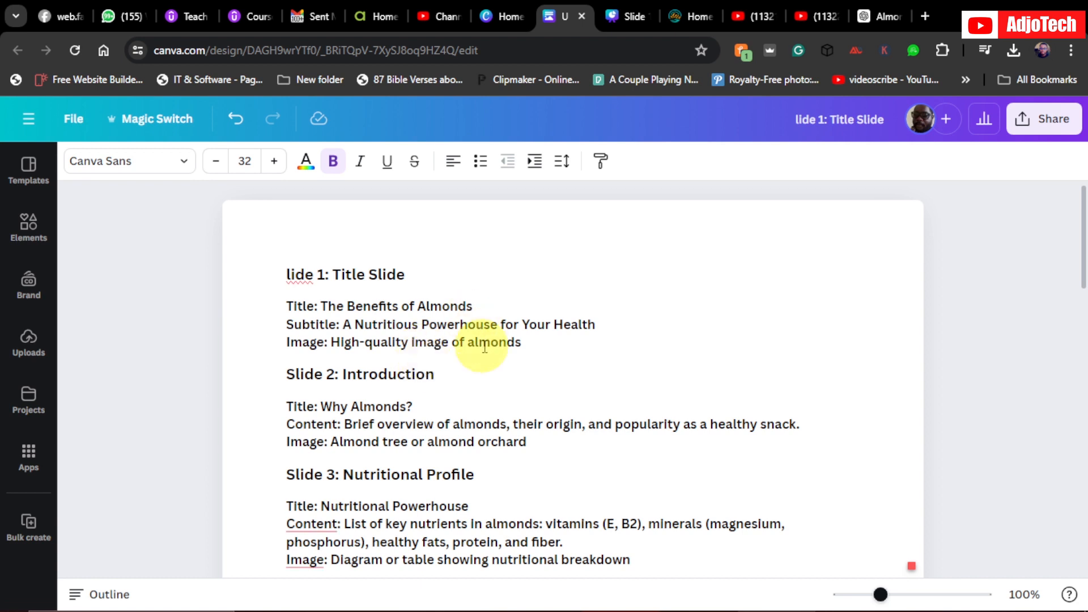
Step: Check the pasted outline and use Magic Switch to start converting the Doc to a presentation
{"action": "scroll", "coordinate": [485, 347], "scroll_direction": "down", "scroll_amount": 15}
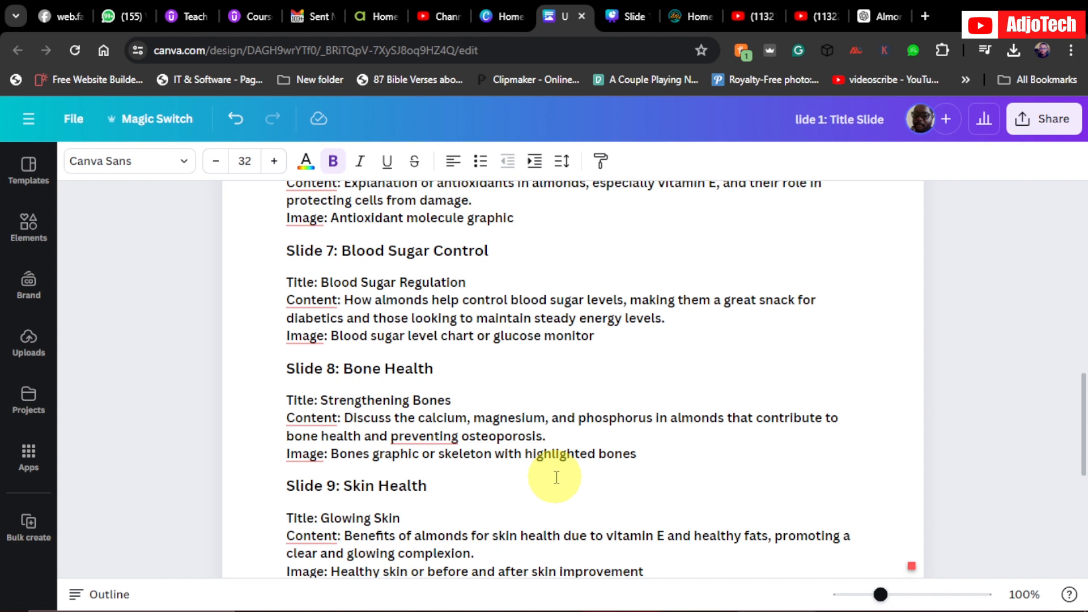
{"action": "scroll", "coordinate": [558, 472], "scroll_direction": "up", "scroll_amount": 15}
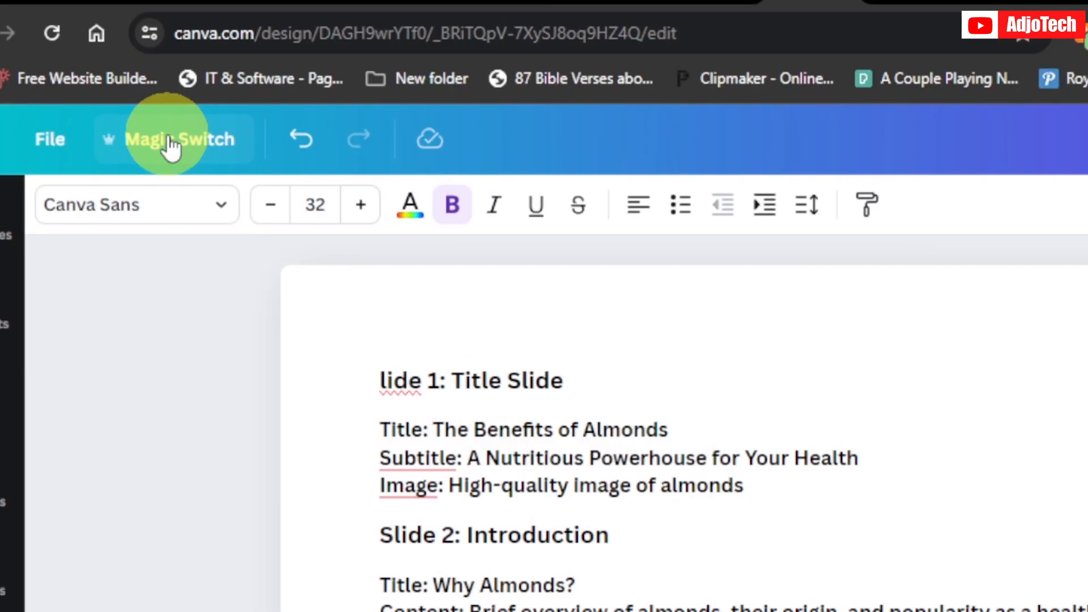
{"action": "left_click", "coordinate": [172, 150]}
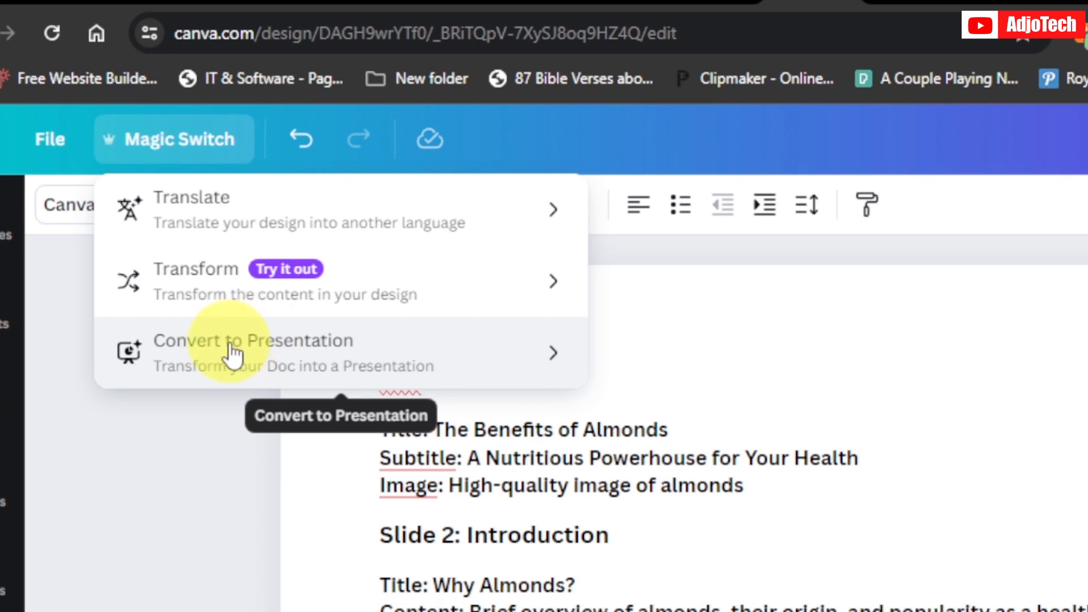
{"action": "left_click", "coordinate": [251, 347]}
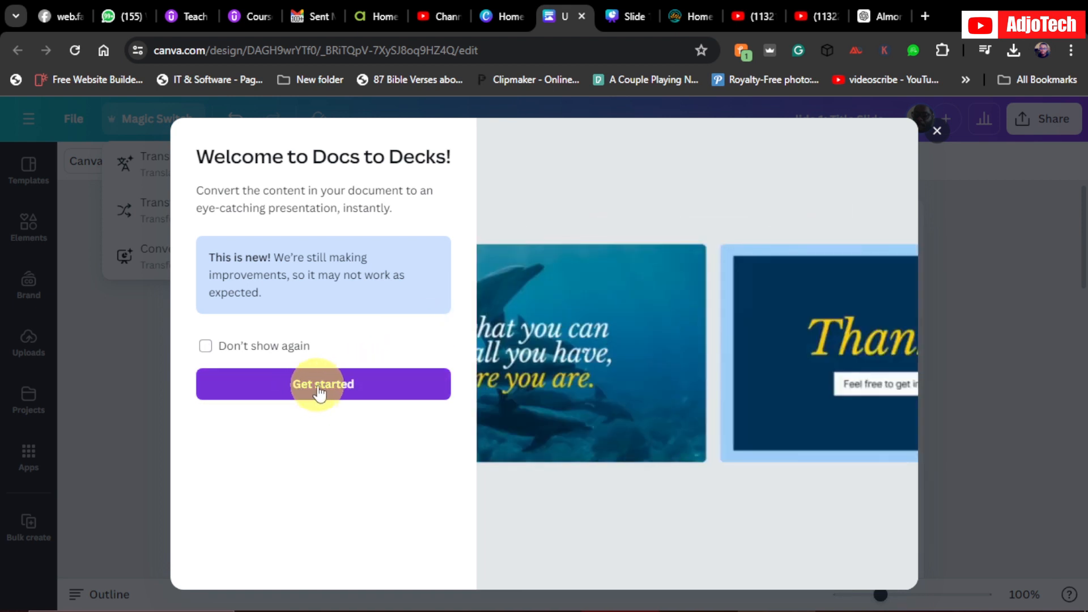
{"action": "left_click", "coordinate": [319, 390]}
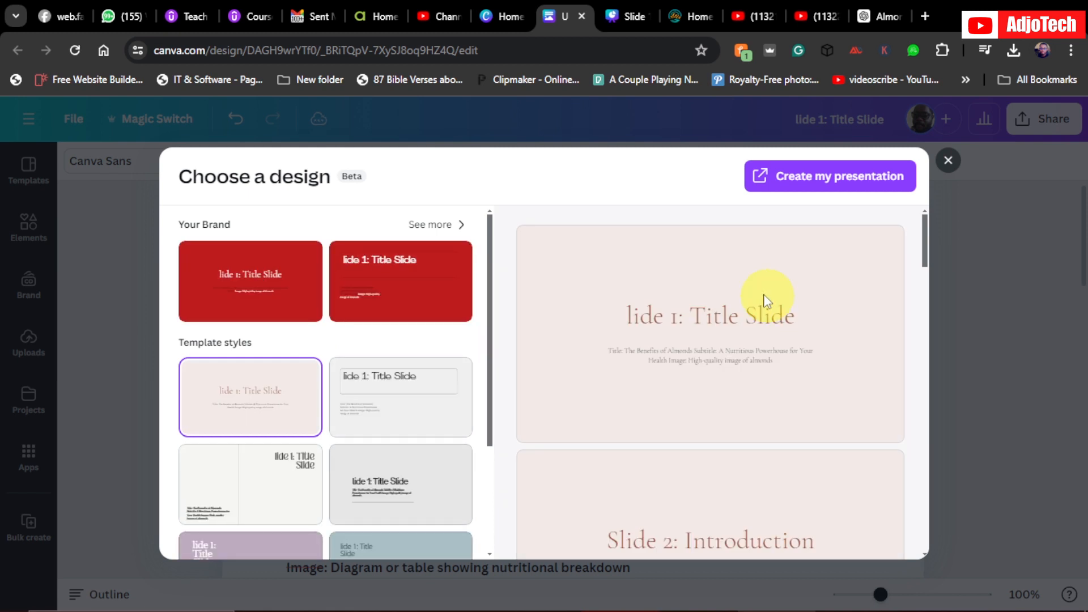
Step: Preview the slides and template styles, and create the presentation with the pale pink template style
{"action": "scroll", "coordinate": [769, 339], "scroll_direction": "down", "scroll_amount": 10}
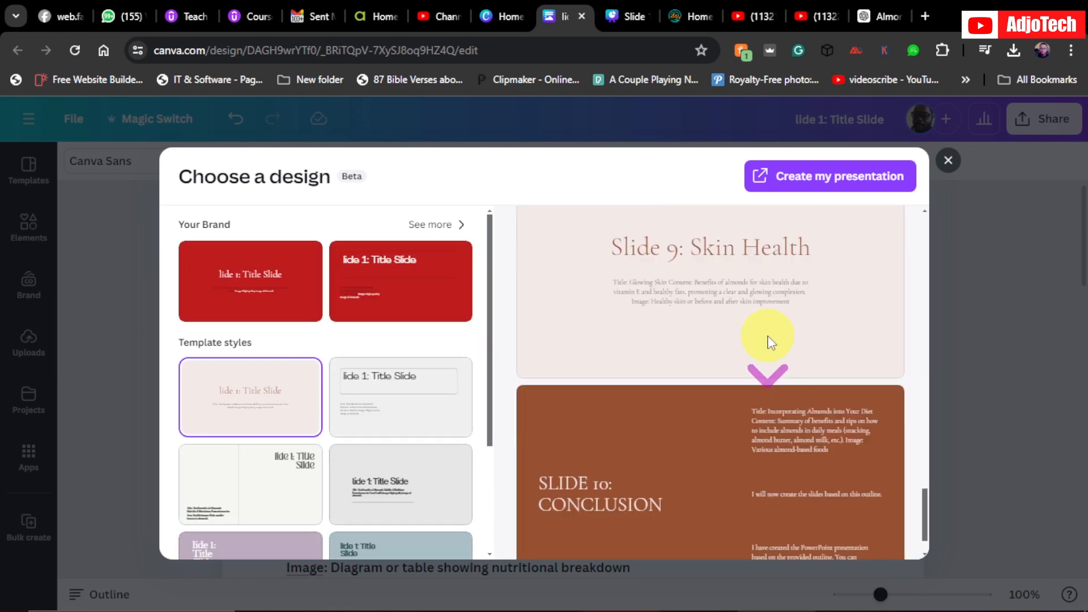
{"action": "scroll", "coordinate": [764, 348], "scroll_direction": "up", "scroll_amount": 5}
{"action": "scroll", "coordinate": [766, 351], "scroll_direction": "up", "scroll_amount": 5}
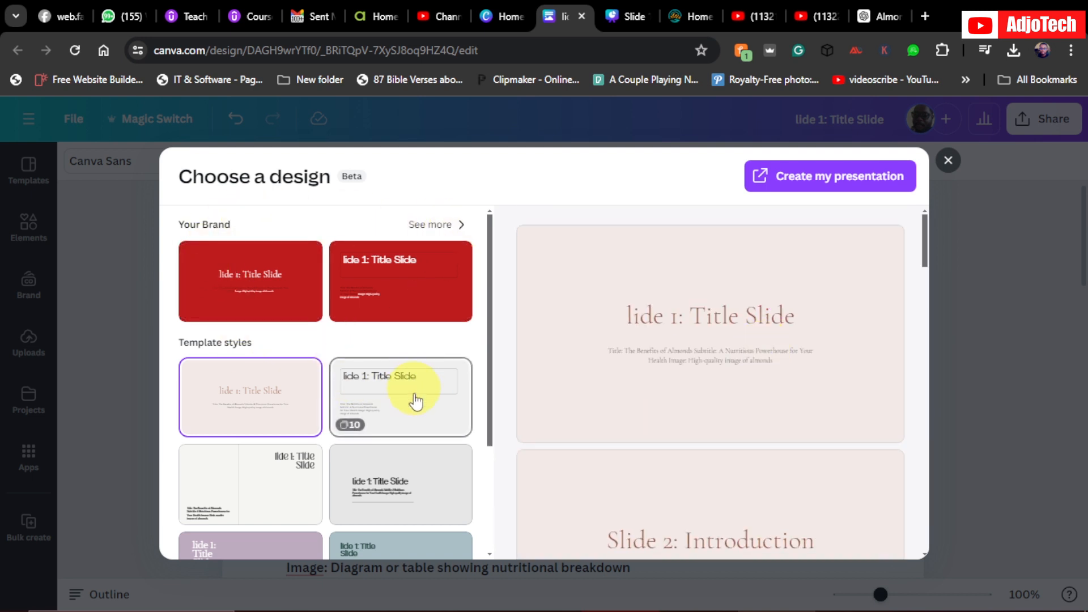
{"action": "scroll", "coordinate": [421, 414], "scroll_direction": "down", "scroll_amount": 3}
{"action": "scroll", "coordinate": [421, 414], "scroll_direction": "up", "scroll_amount": 3}
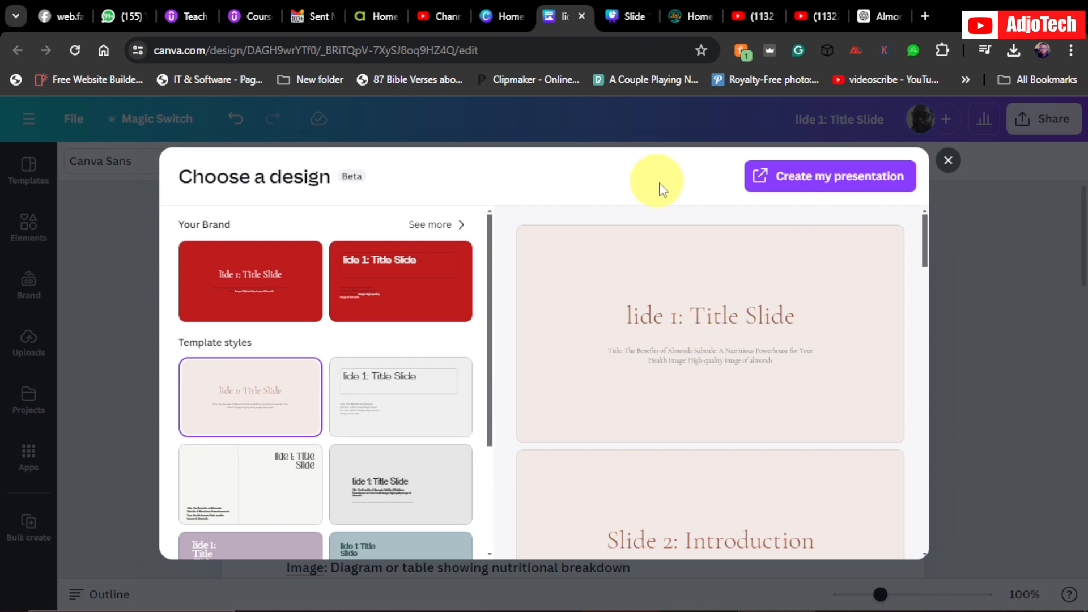
{"action": "left_click", "coordinate": [837, 176]}
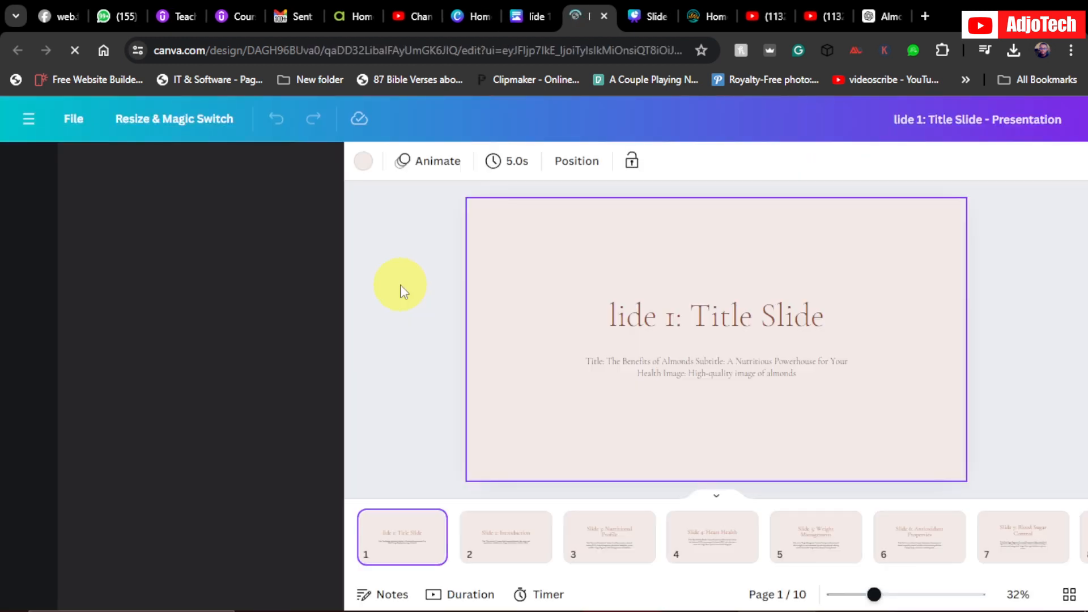
Step: Look through slides 2 to 6 of the new presentation and return to slide 1
{"action": "left_click", "coordinate": [508, 547]}
{"action": "left_click", "coordinate": [612, 543]}
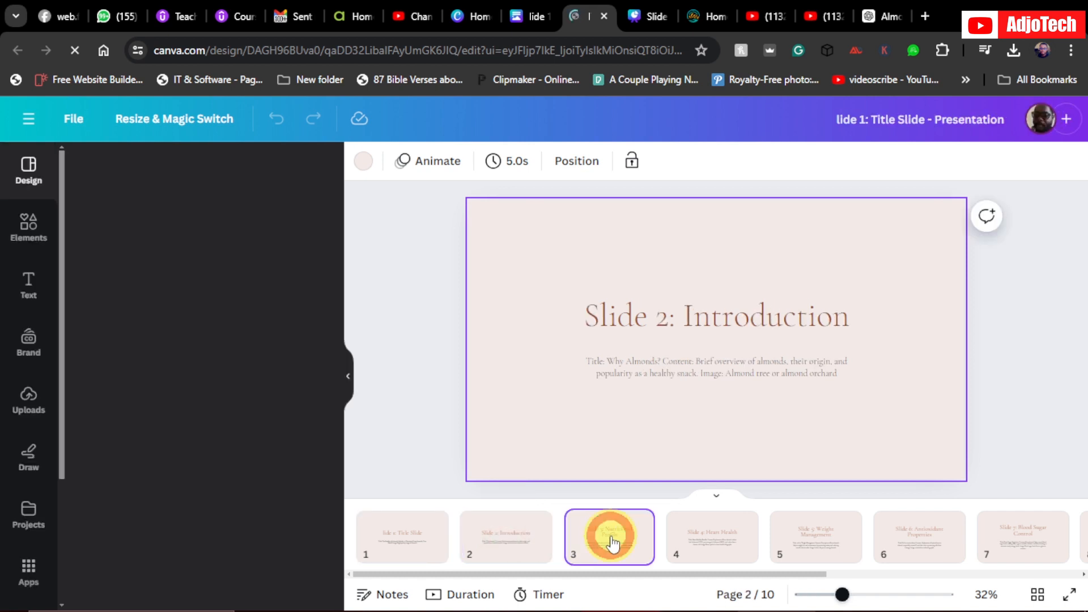
{"action": "left_click", "coordinate": [710, 533]}
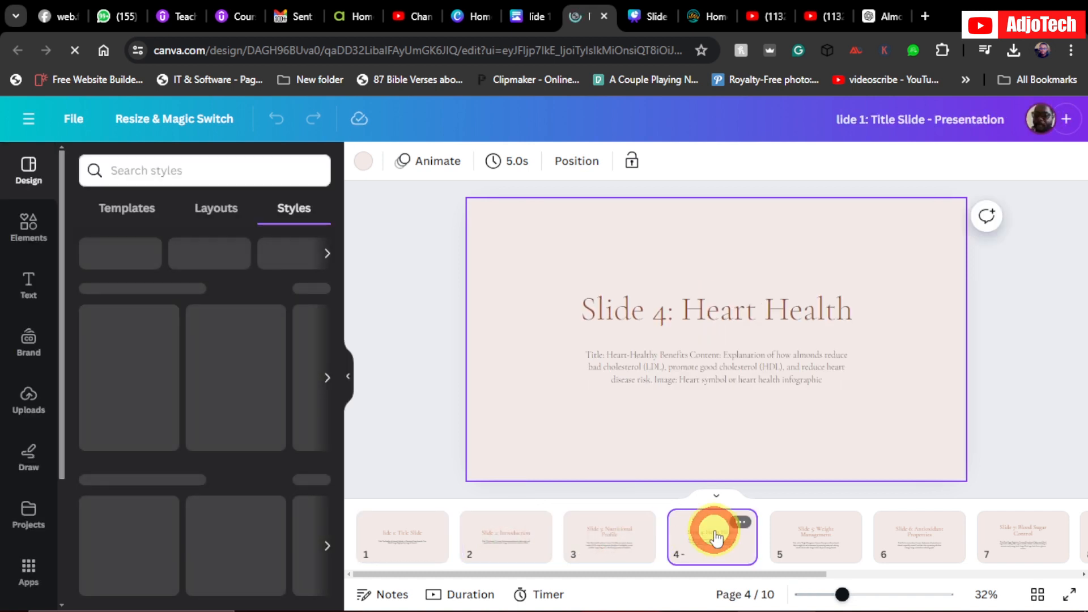
{"action": "left_click", "coordinate": [829, 537]}
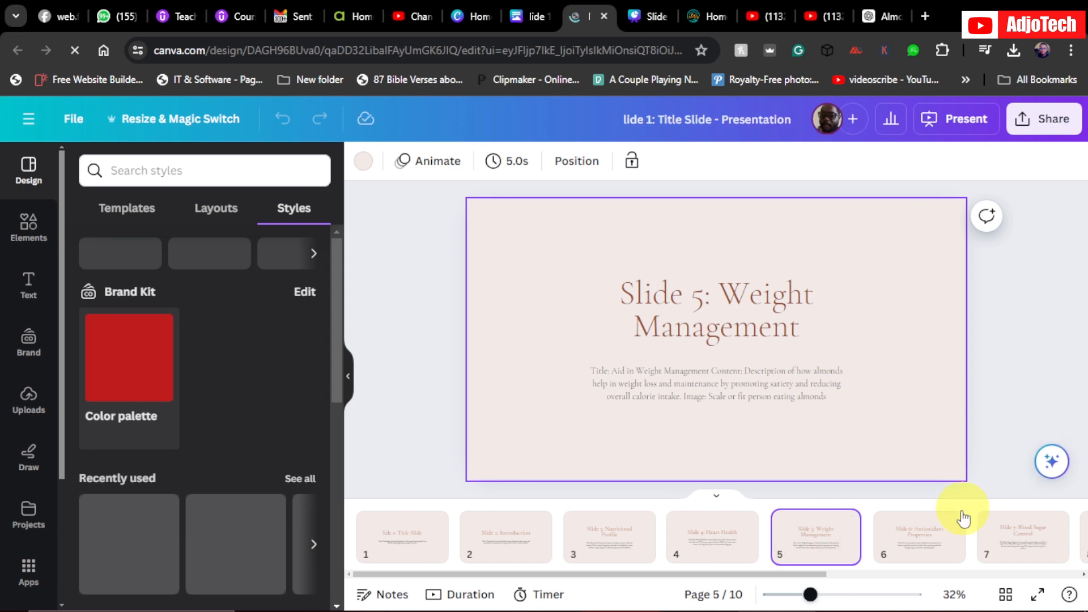
{"action": "left_click", "coordinate": [944, 522]}
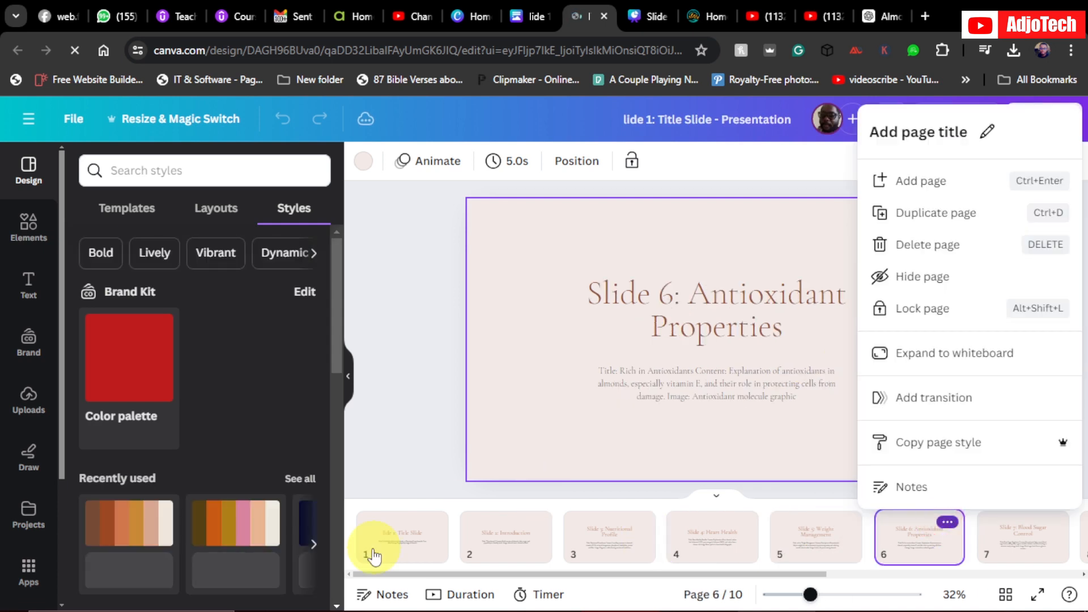
{"action": "left_click", "coordinate": [372, 557]}
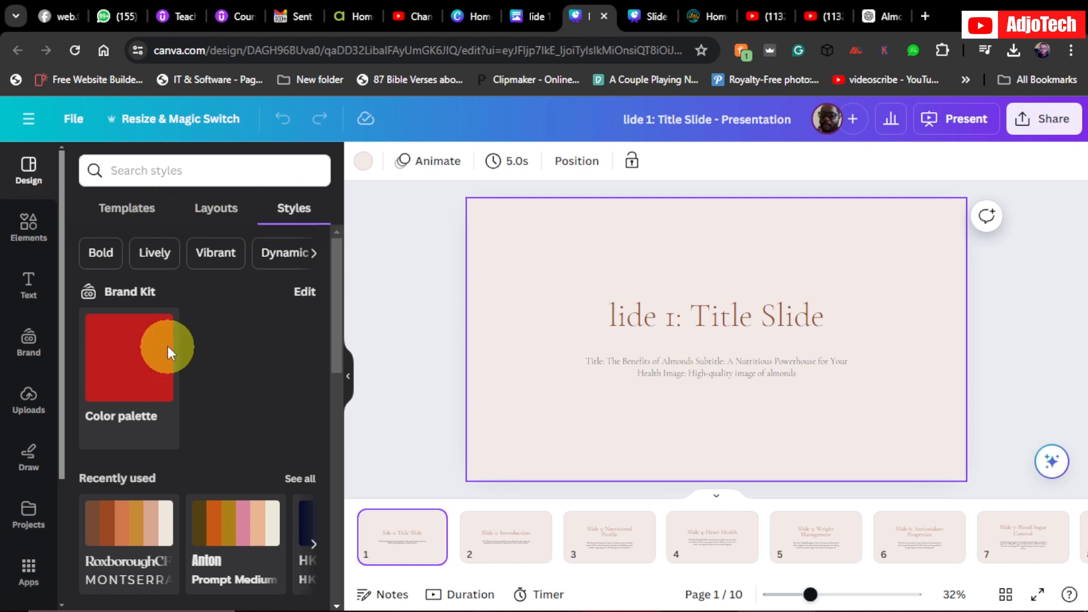
Step: Browse the presentation styles and open the full list of color and font combinations
{"action": "left_click_drag", "start_coordinate": [335, 301], "coordinate": [333, 414]}
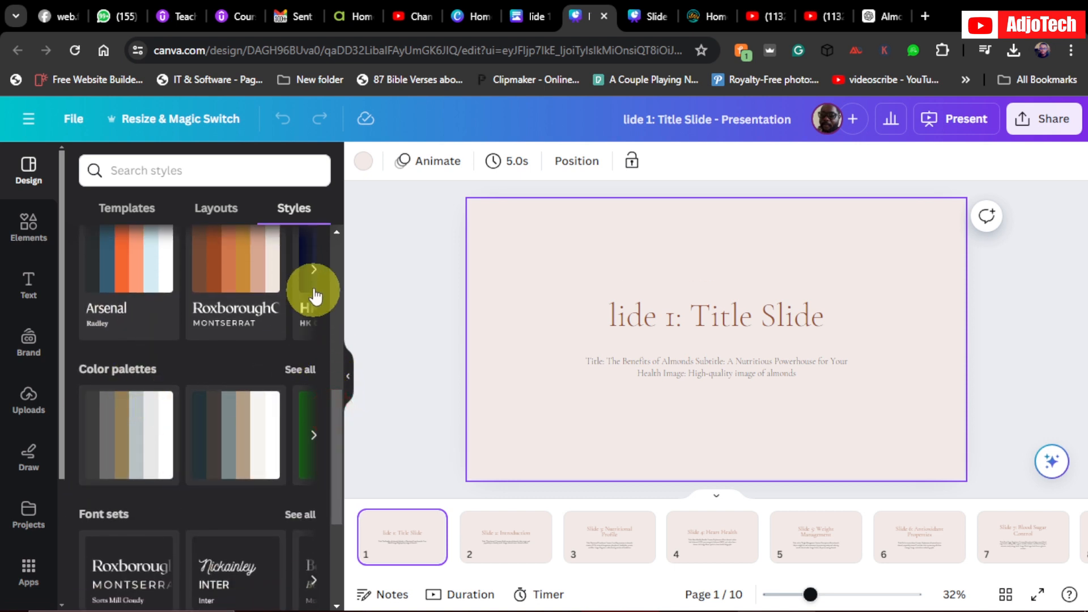
{"action": "left_click_drag", "start_coordinate": [337, 399], "coordinate": [343, 368]}
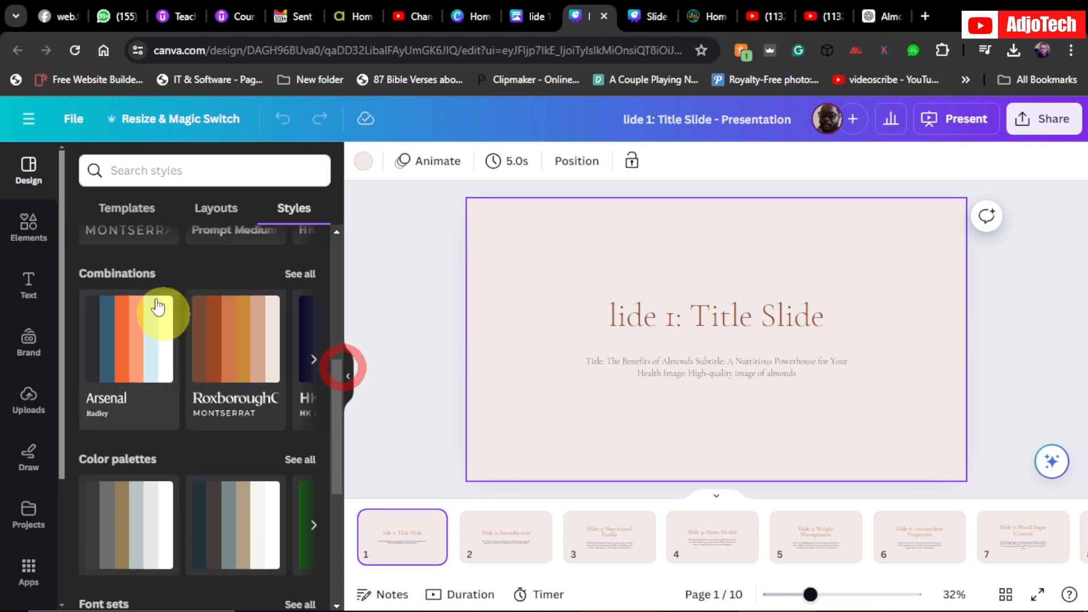
{"action": "left_click", "coordinate": [294, 274]}
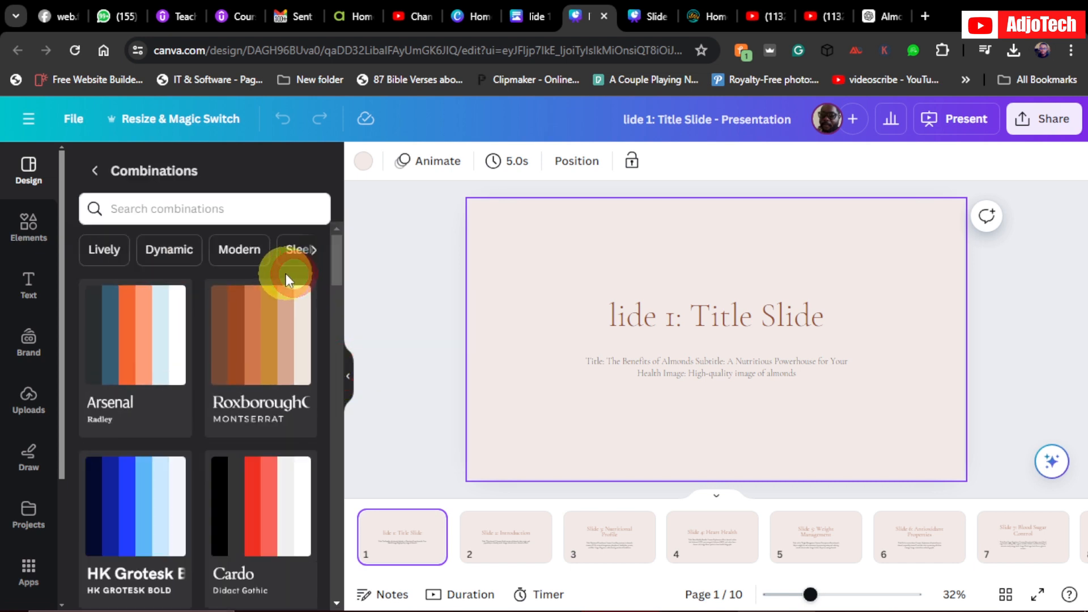
Step: Try the brown Roxborough and Montserrat combination and the Tenor Sans and Biryani Ultra Light combination on slide 1
{"action": "left_click", "coordinate": [264, 353]}
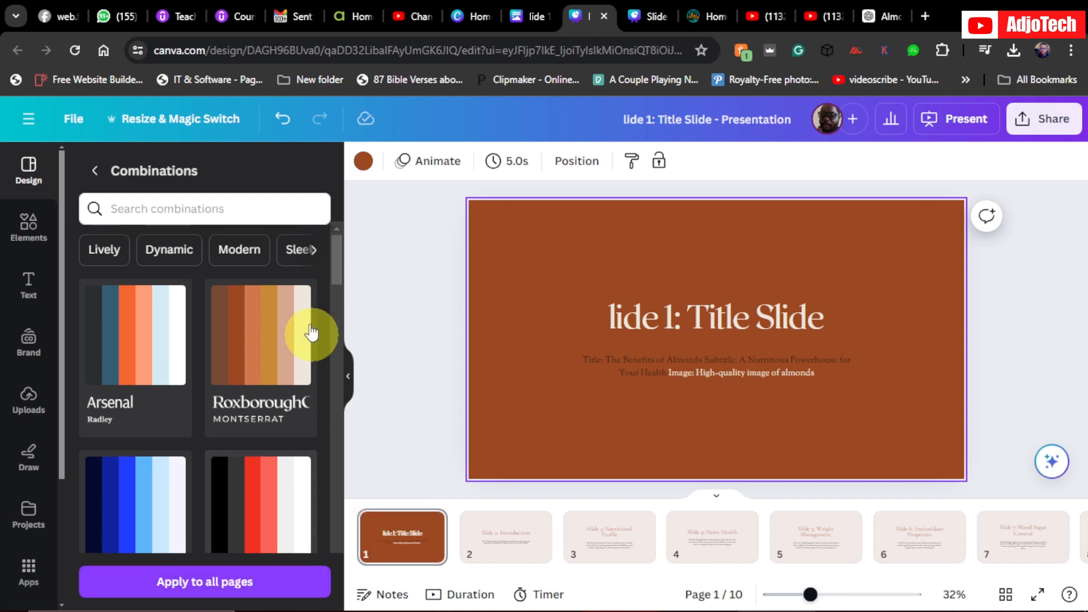
{"action": "left_click_drag", "start_coordinate": [336, 263], "coordinate": [332, 342]}
{"action": "left_click", "coordinate": [146, 407]}
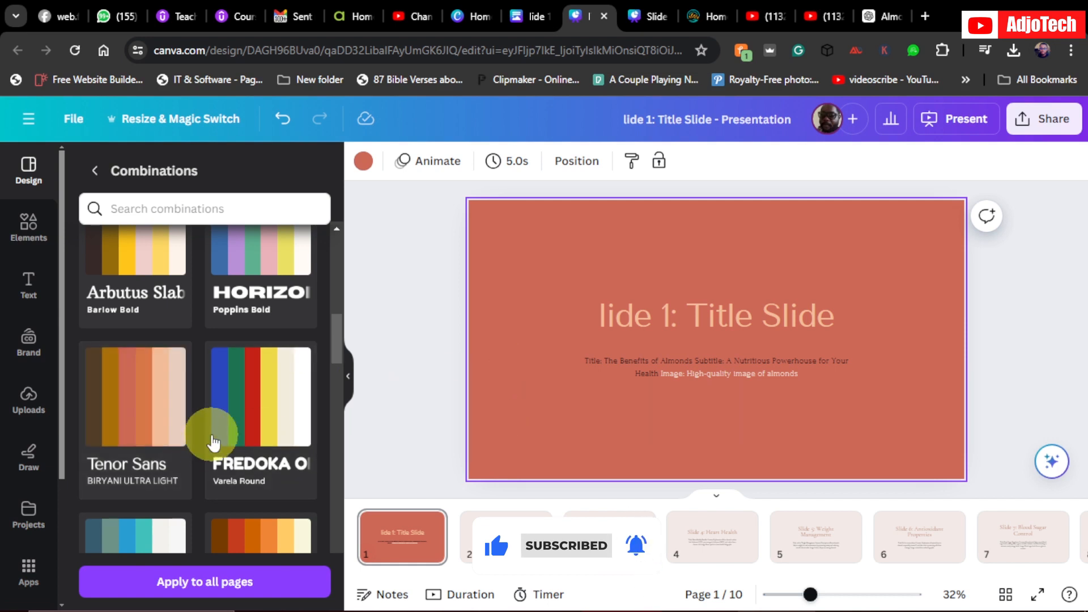
Step: Apply the orange Chunk Five and Kollektif style combination to slide 1 and all other pages
{"action": "left_click_drag", "start_coordinate": [335, 349], "coordinate": [339, 375]}
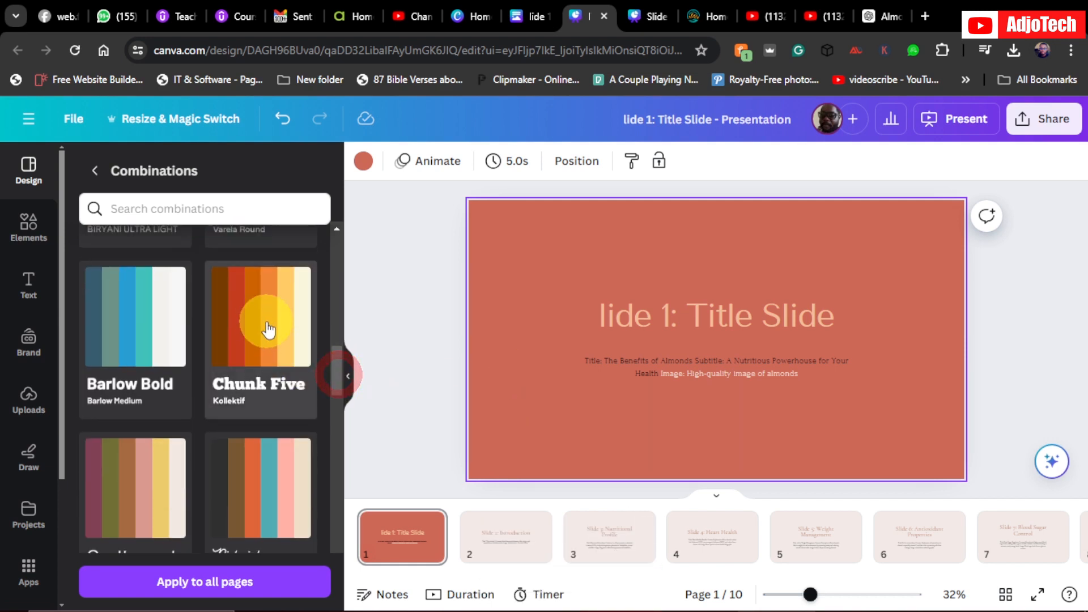
{"action": "left_click", "coordinate": [268, 327]}
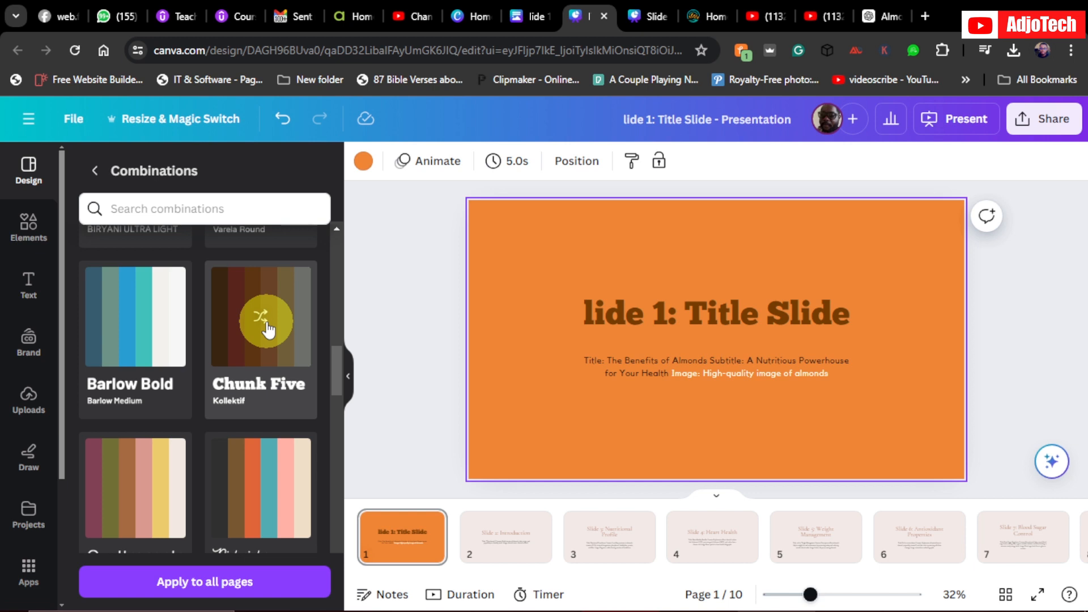
{"action": "left_click", "coordinate": [213, 582]}
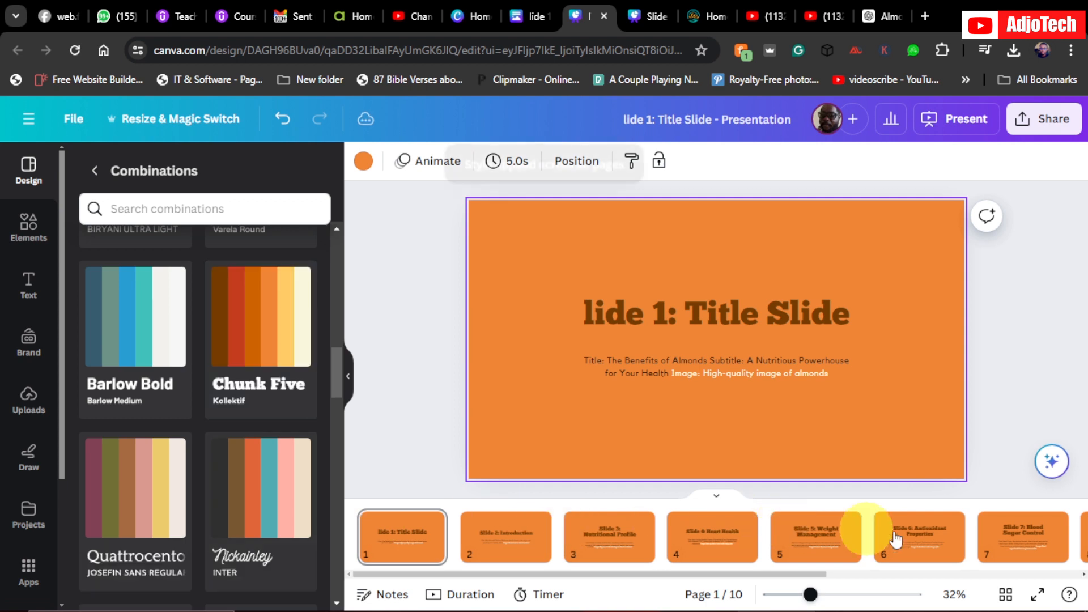
Step: Check the applied style on slides 2 to 5 and return to slide 1
{"action": "left_click", "coordinate": [496, 548]}
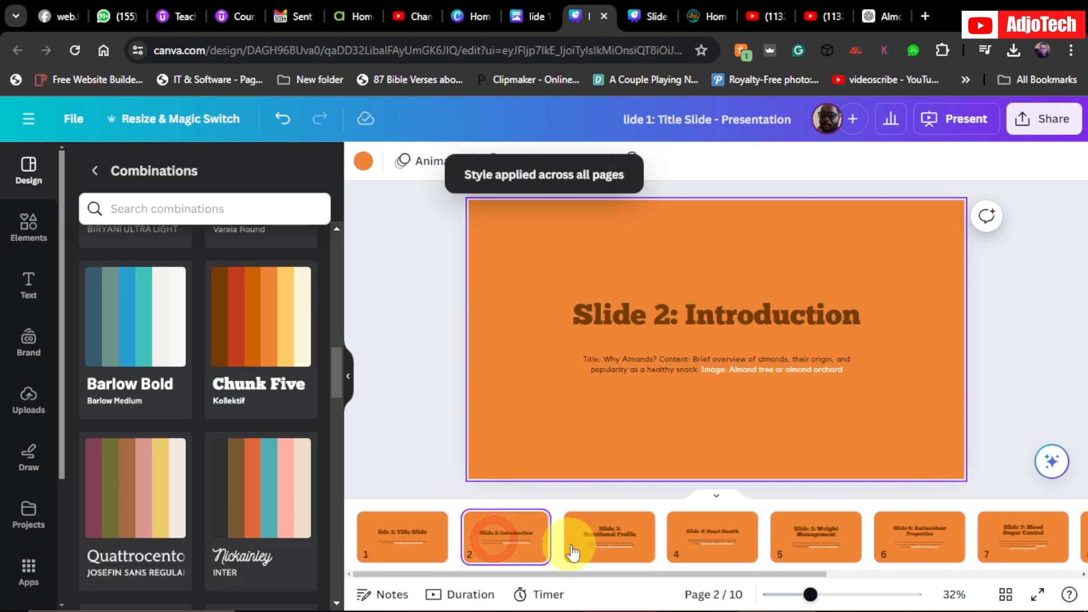
{"action": "left_click", "coordinate": [605, 538]}
{"action": "left_click", "coordinate": [725, 538]}
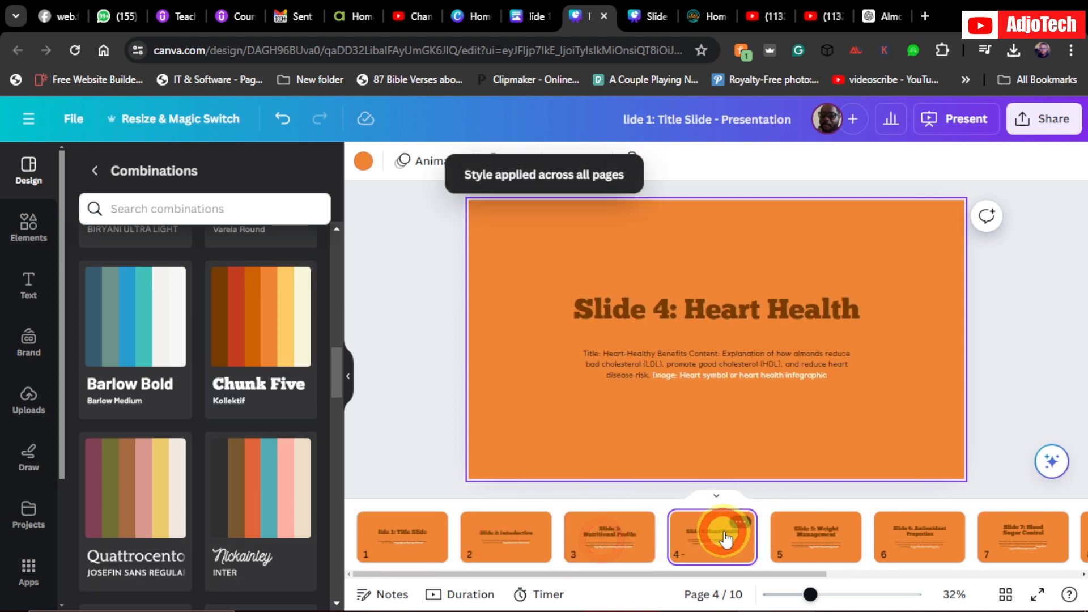
{"action": "left_click", "coordinate": [814, 533]}
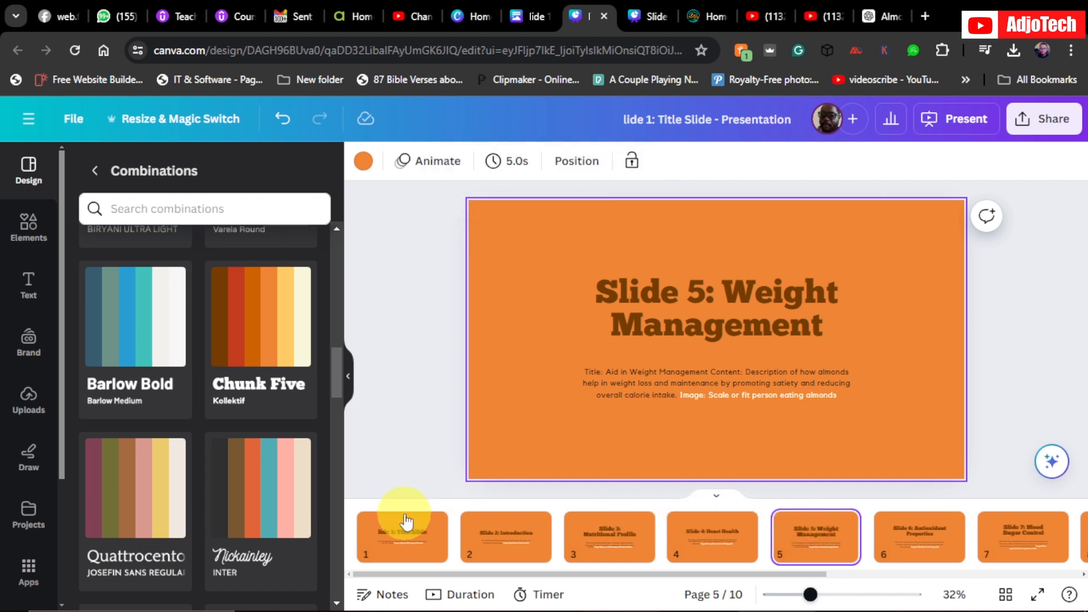
{"action": "left_click", "coordinate": [406, 543]}
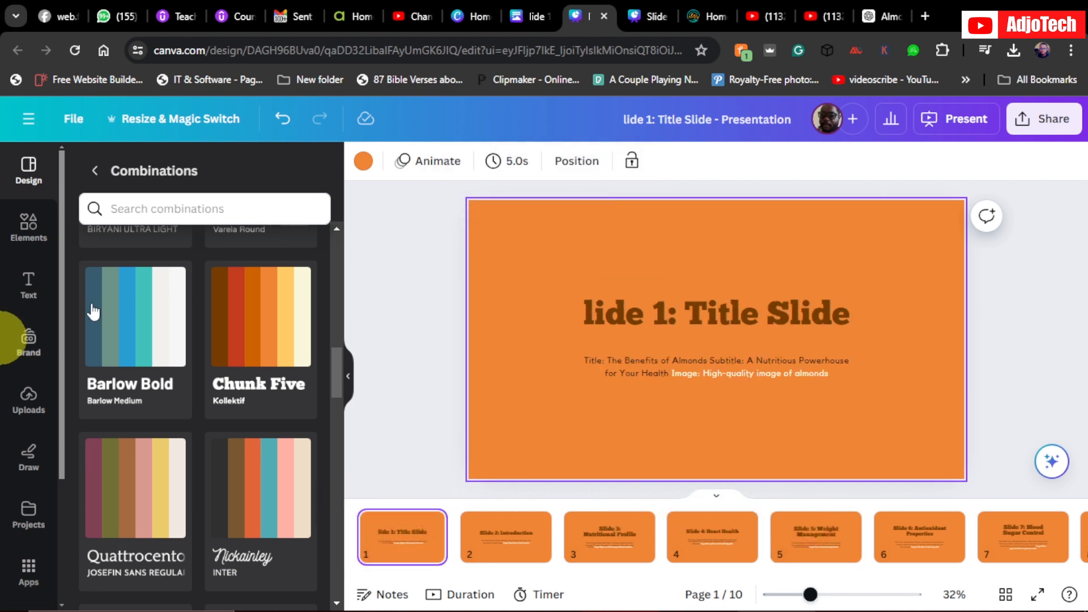
Step: Ungroup the text on slide 1 and delete the "lide 1: Title Slide" heading
{"action": "left_click", "coordinate": [668, 316]}
{"action": "left_click", "coordinate": [686, 321]}
{"action": "left_click_drag", "start_coordinate": [696, 308], "coordinate": [693, 320]}
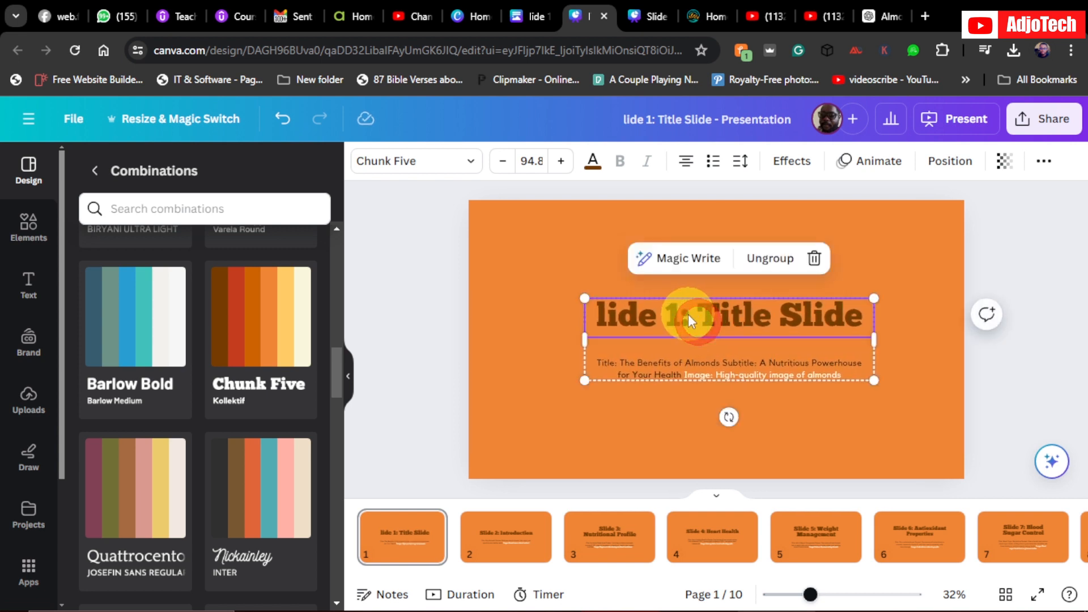
{"action": "left_click", "coordinate": [773, 259]}
{"action": "left_click", "coordinate": [590, 342]}
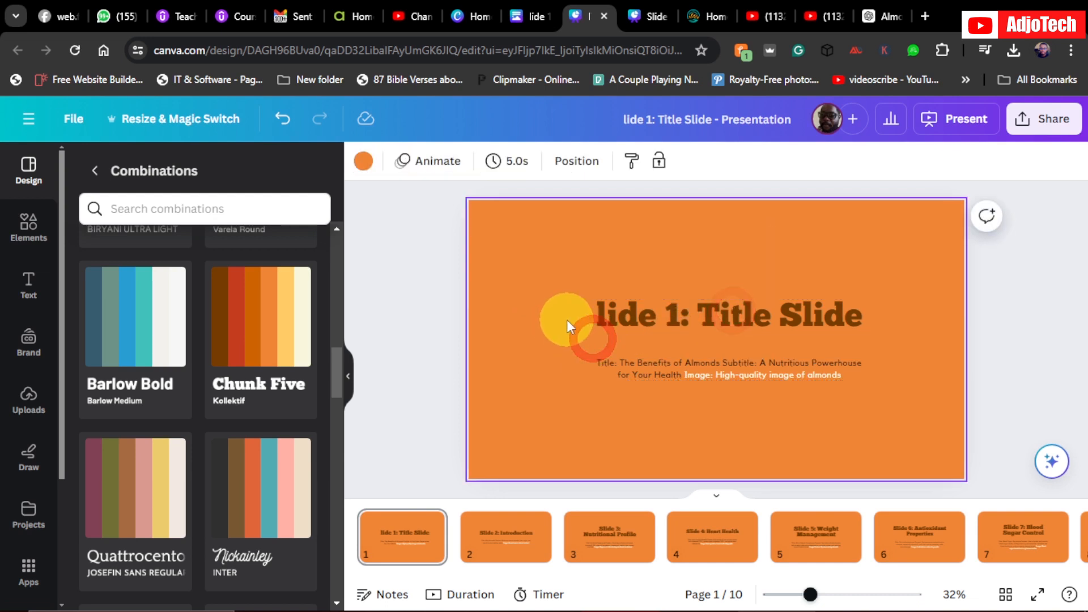
{"action": "left_click", "coordinate": [603, 317]}
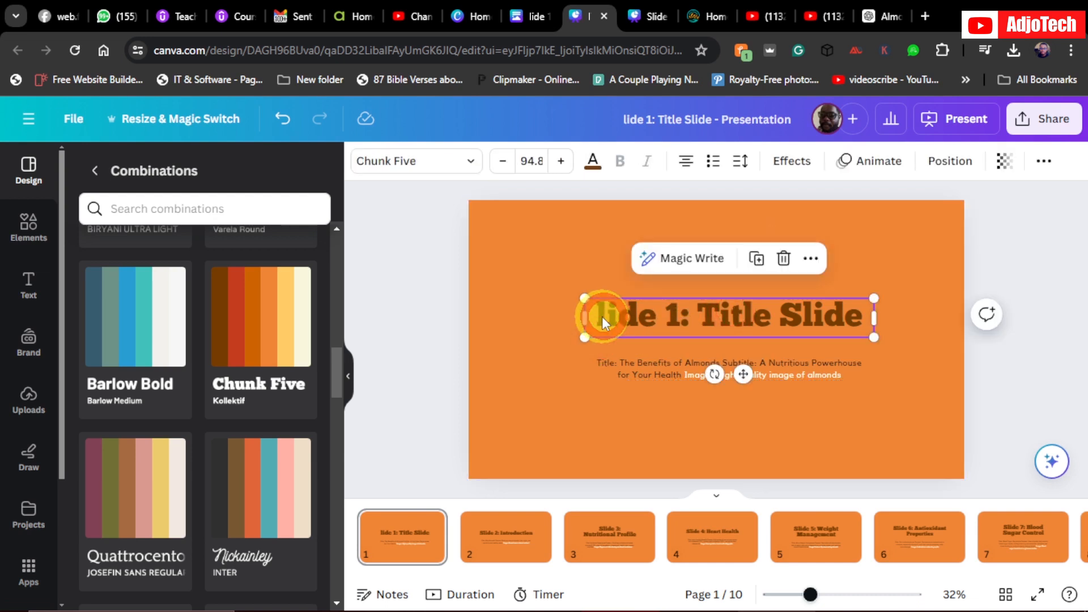
{"action": "left_click", "coordinate": [783, 257]}
Step: Move the remaining text block higher on slide 1 and change its font to Arimo
{"action": "left_click", "coordinate": [694, 357]}
{"action": "left_click_drag", "start_coordinate": [692, 354], "coordinate": [689, 287]}
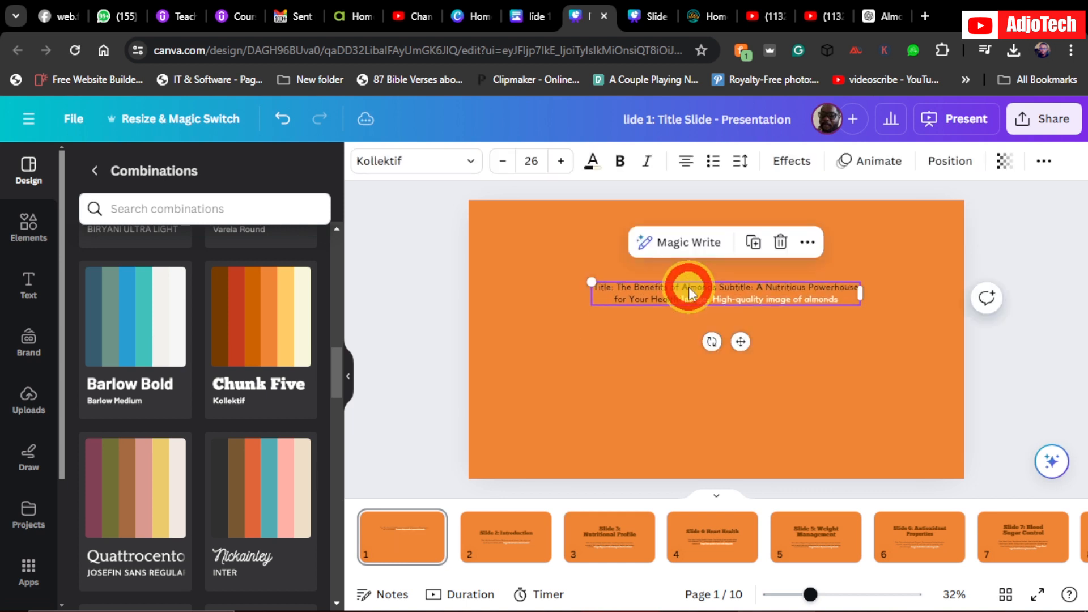
{"action": "left_click", "coordinate": [688, 286]}
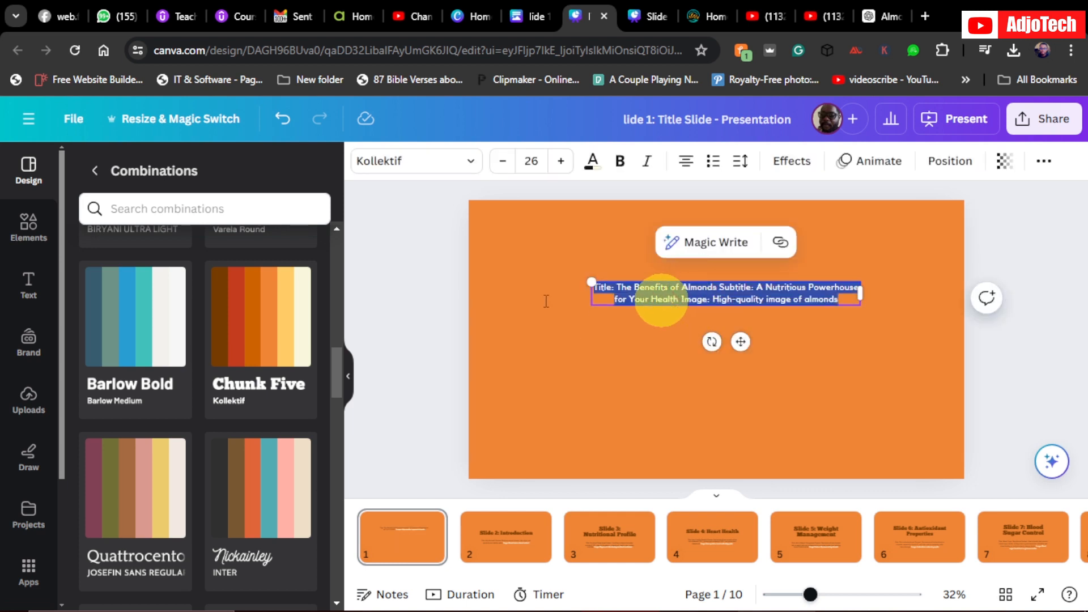
{"action": "left_click", "coordinate": [434, 170]}
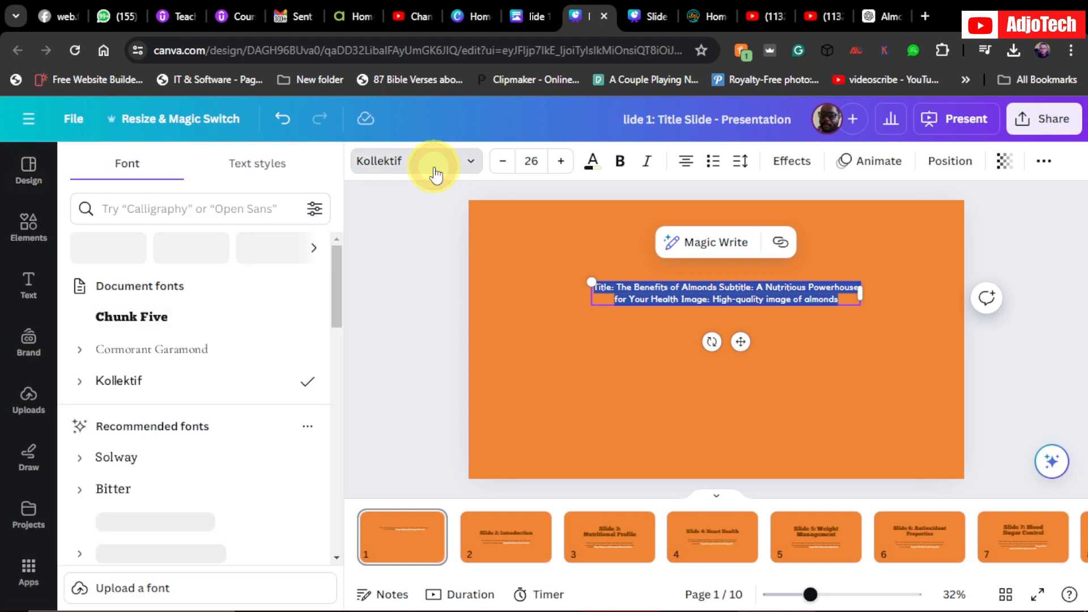
{"action": "left_click_drag", "start_coordinate": [341, 252], "coordinate": [347, 304]}
{"action": "left_click", "coordinate": [122, 478]}
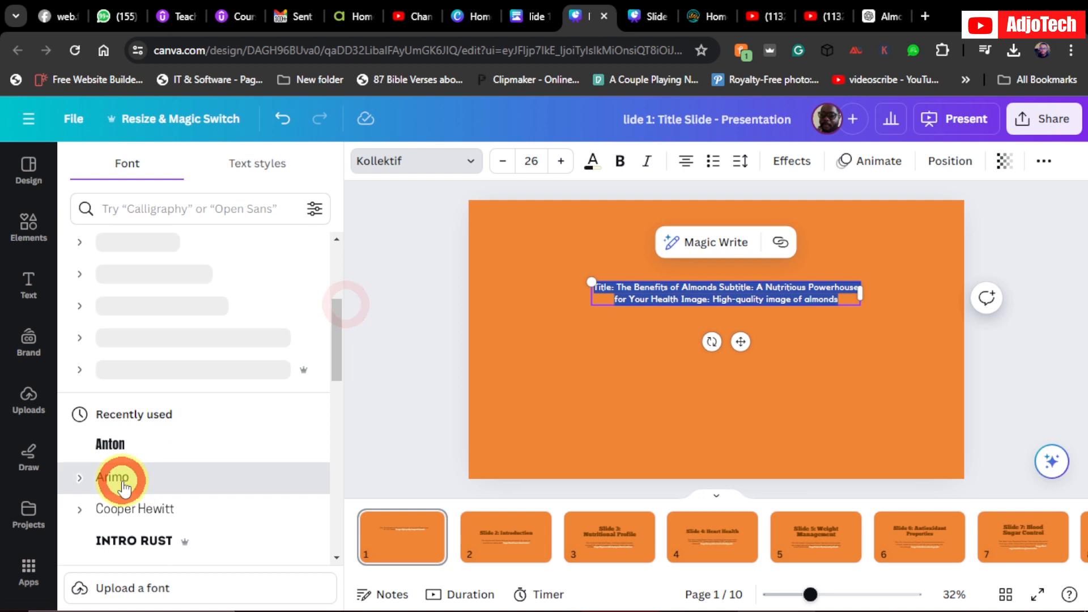
Step: Increase the font size of the text block on slide 1 to 47
{"action": "left_click", "coordinate": [559, 161]}
{"action": "left_click", "coordinate": [558, 161]}
{"action": "left_click", "coordinate": [559, 161]}
{"action": "left_click", "coordinate": [559, 161]}
{"action": "left_click", "coordinate": [558, 161]}
{"action": "left_click", "coordinate": [559, 161]}
{"action": "left_click", "coordinate": [559, 161]}
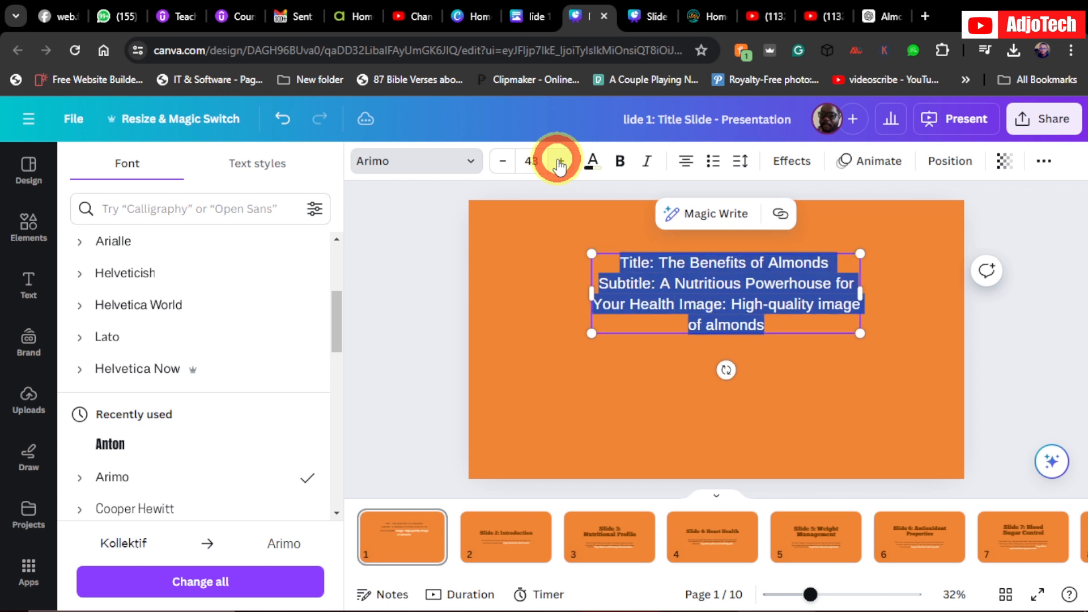
{"action": "left_click", "coordinate": [559, 161]}
{"action": "left_click", "coordinate": [559, 161]}
{"action": "left_click", "coordinate": [559, 161]}
{"action": "left_click", "coordinate": [558, 161]}
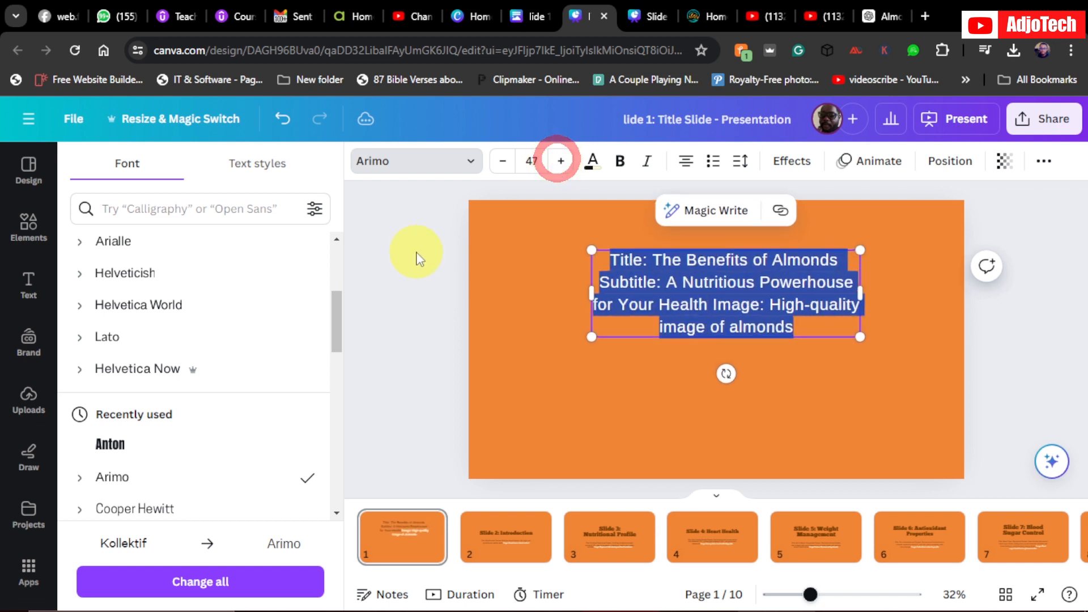
{"action": "left_click", "coordinate": [414, 251]}
Step: Delete "Image: High-quality image of almonds" from the text block and move the block to the slide's right half
{"action": "left_click", "coordinate": [684, 304]}
{"action": "left_click_drag", "start_coordinate": [713, 303], "coordinate": [821, 332]}
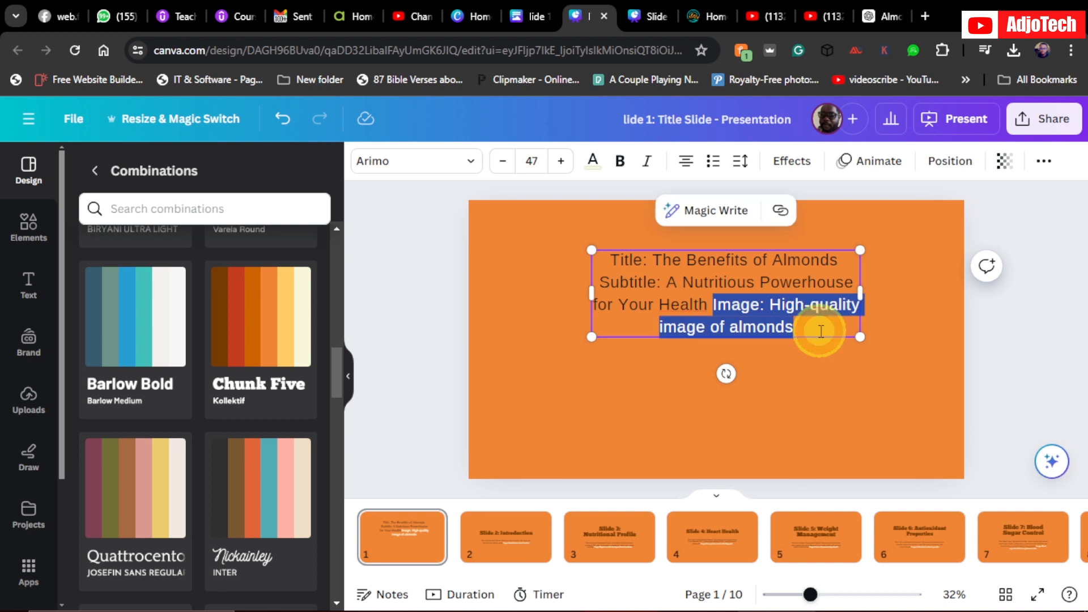
{"action": "key", "text": "BackSpace"}
{"action": "left_click_drag", "start_coordinate": [657, 288], "coordinate": [743, 324]}
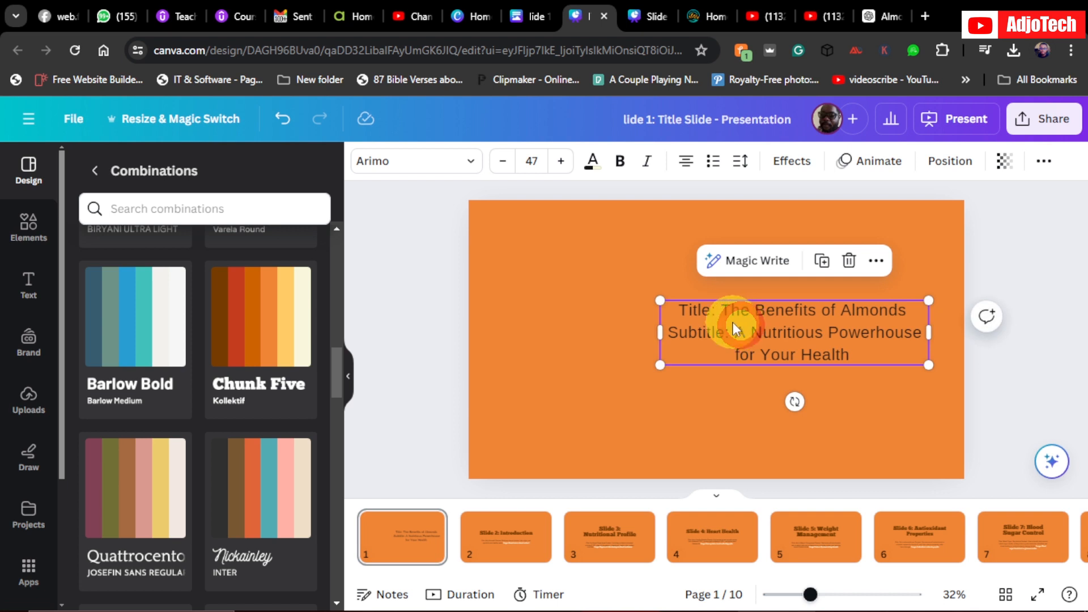
Step: Cut "The Benefits of Almonds" from the text block and remove the "Title:" and "Subtitle:" labels
{"action": "left_click", "coordinate": [727, 311]}
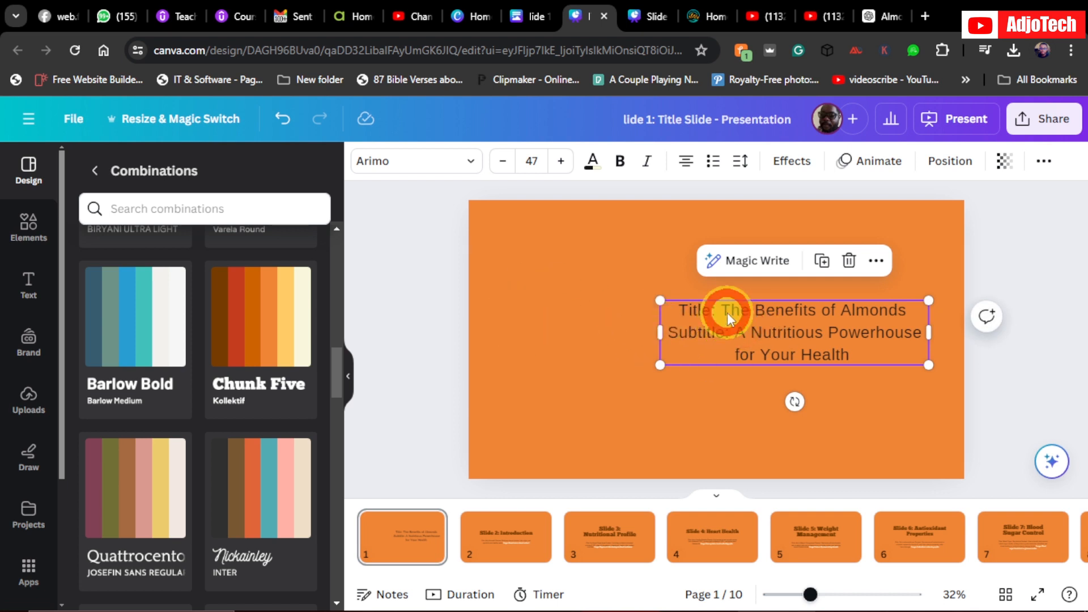
{"action": "left_click_drag", "start_coordinate": [722, 311], "coordinate": [893, 309]}
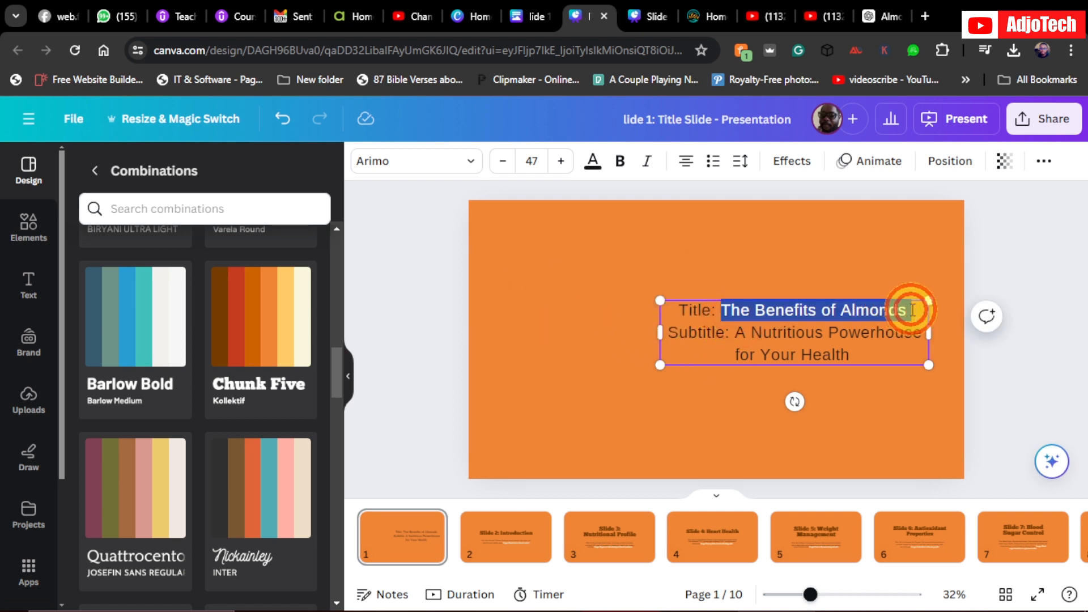
{"action": "key", "text": "ctrl+x"}
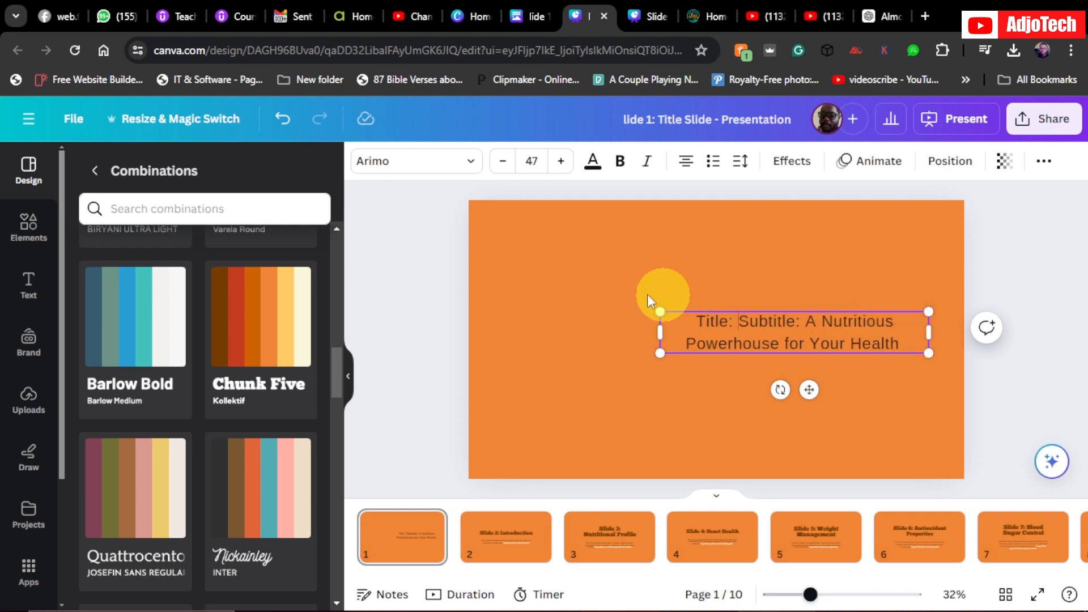
{"action": "key", "text": "BackSpace"}
{"action": "key", "text": "BackSpace"}
{"action": "key", "text": "BackSpace"}
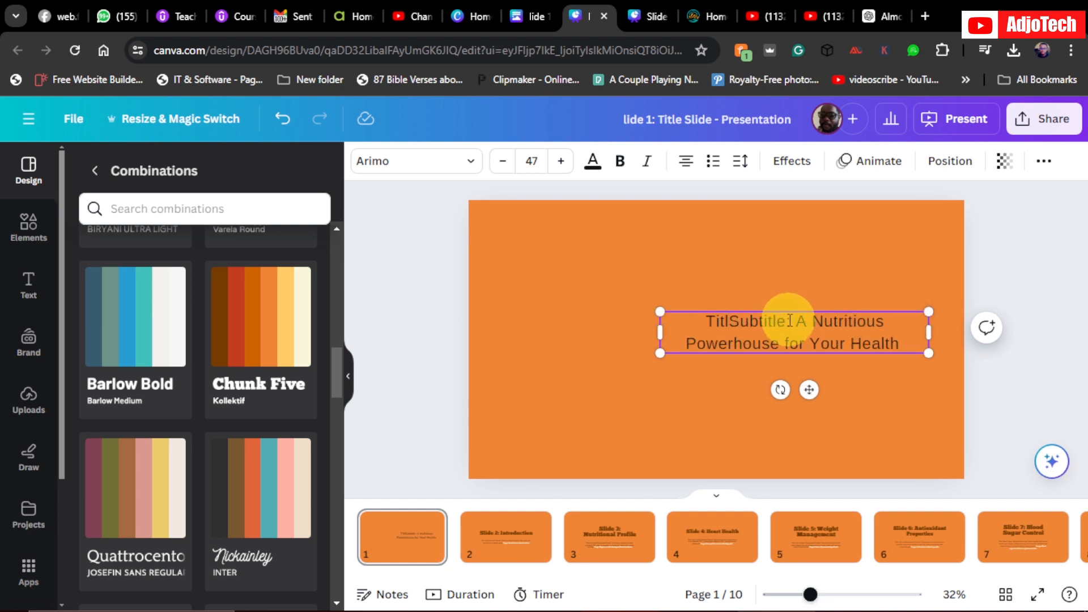
{"action": "left_click_drag", "start_coordinate": [772, 320], "coordinate": [680, 318]}
{"action": "key", "text": "BackSpace"}
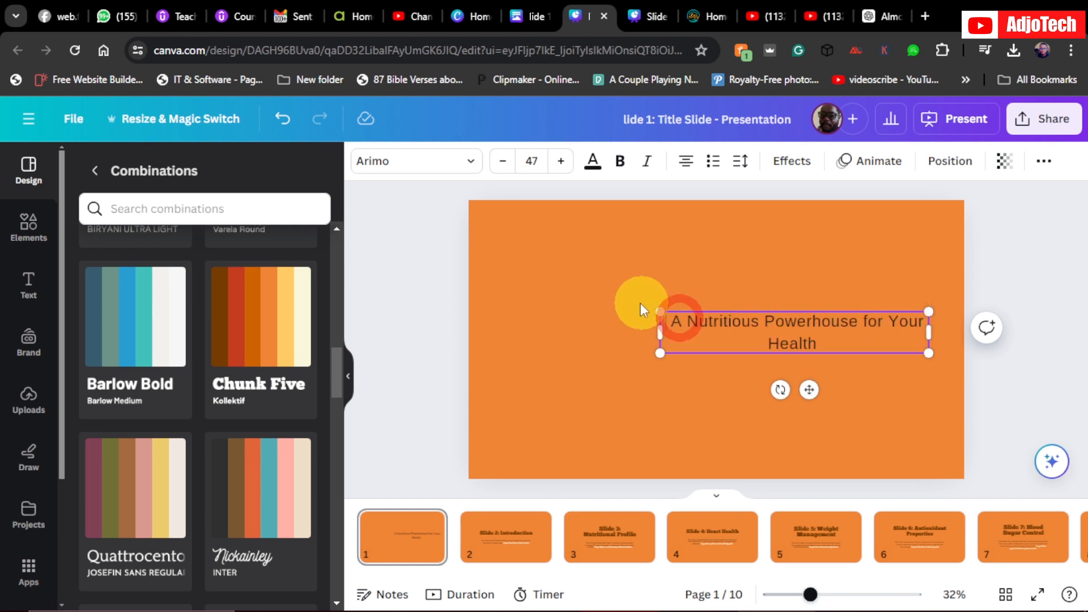
Step: Lower the subtitle and place a new heading containing the cut text "The Benefits of Almonds" above it
{"action": "left_click", "coordinate": [412, 304]}
{"action": "left_click_drag", "start_coordinate": [797, 322], "coordinate": [806, 361]}
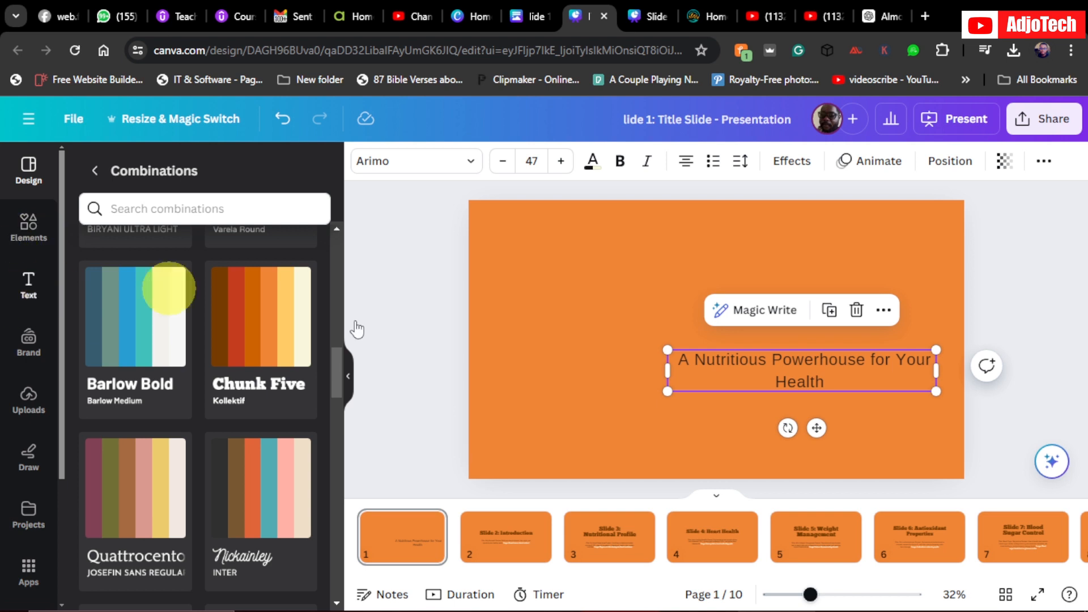
{"action": "left_click", "coordinate": [31, 283]}
{"action": "left_click", "coordinate": [142, 363]}
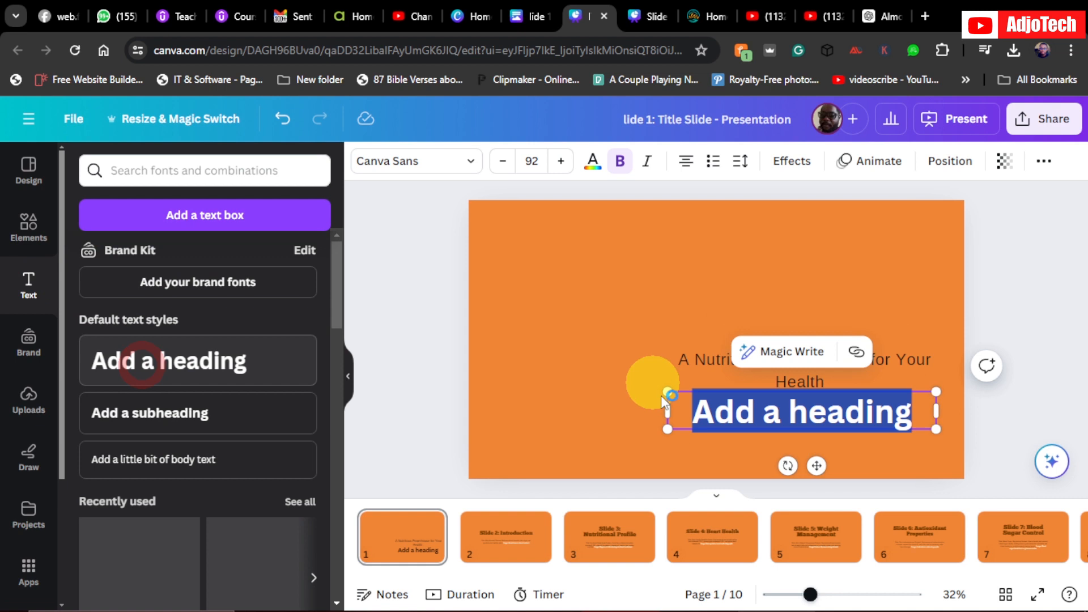
{"action": "key", "text": "ctrl+v"}
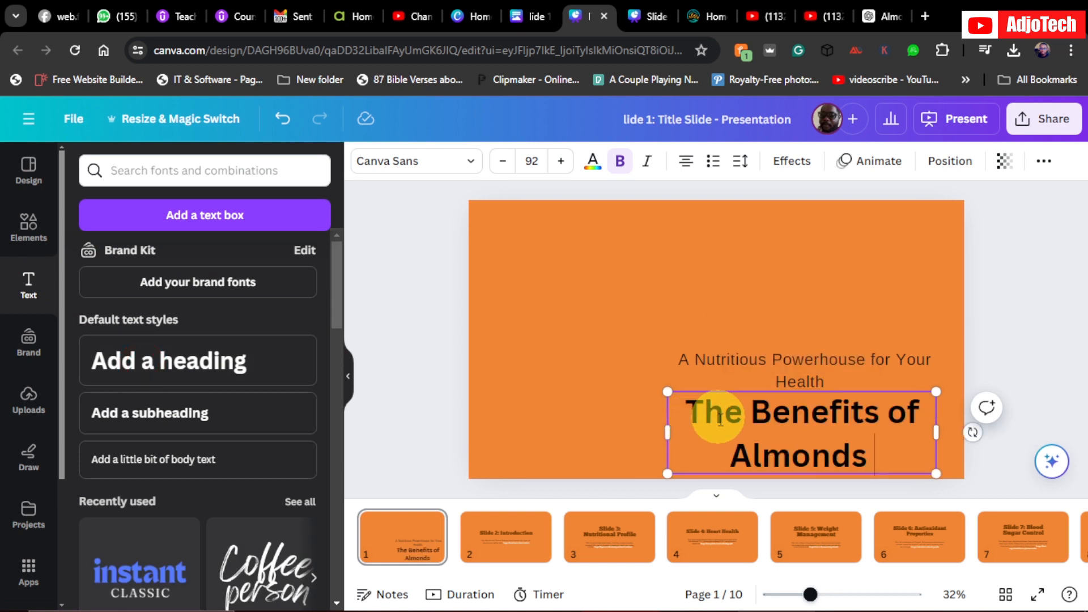
{"action": "left_click", "coordinate": [454, 339]}
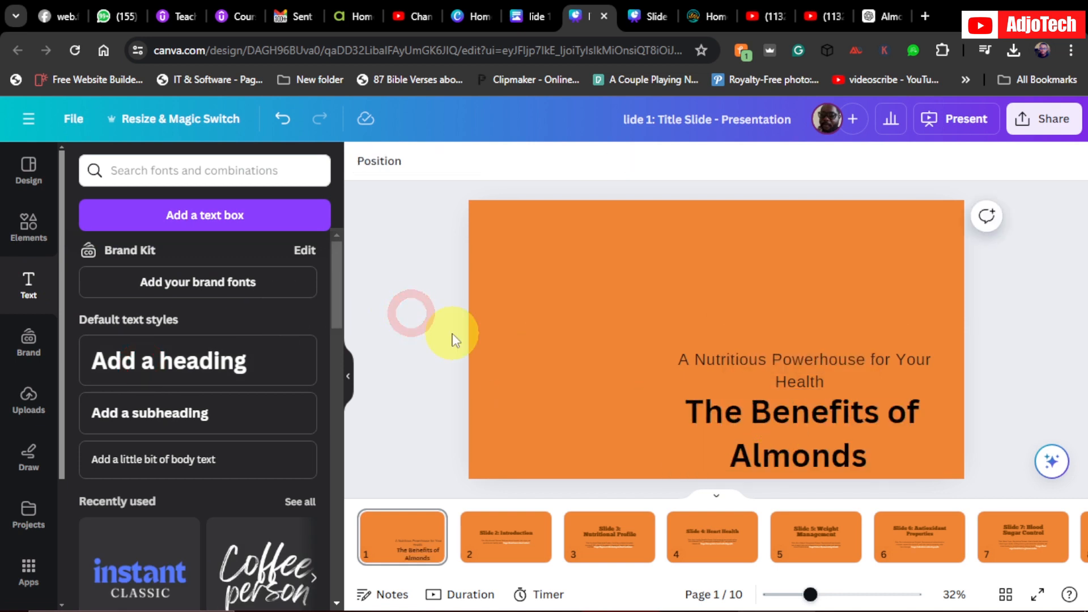
{"action": "left_click_drag", "start_coordinate": [738, 410], "coordinate": [750, 264]}
Step: Set the heading "The Benefits of Almonds" in the Anton font and color it the document's brown
{"action": "double_click", "coordinate": [749, 264]}
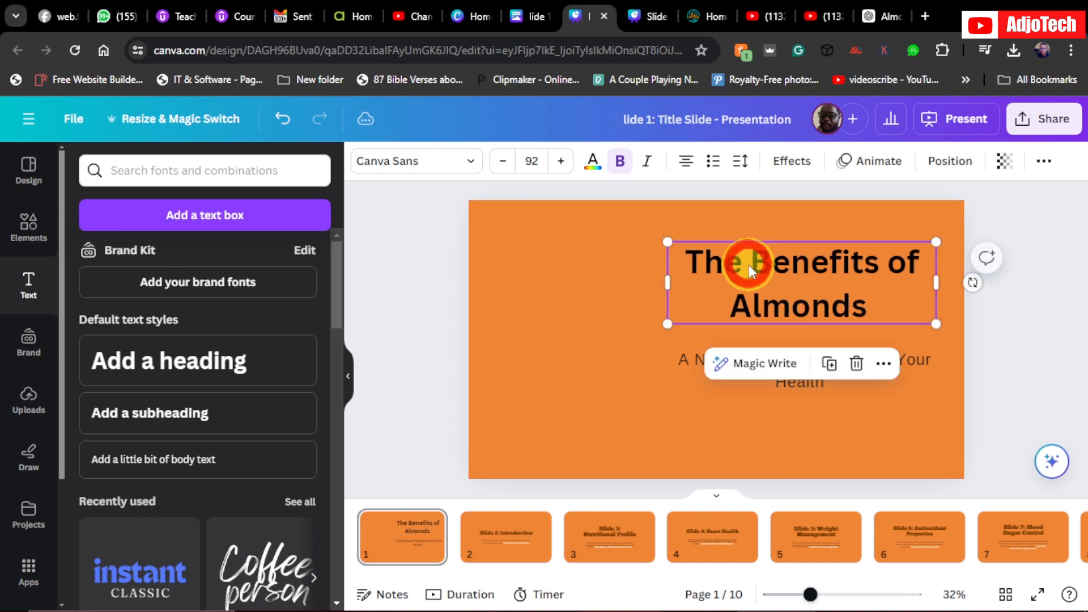
{"action": "left_click", "coordinate": [407, 173]}
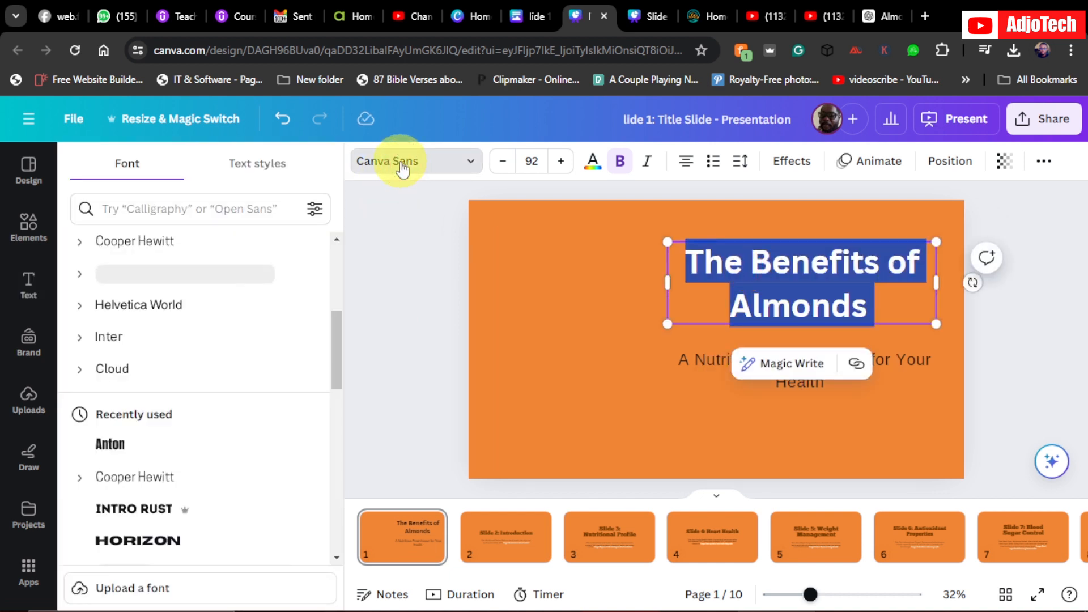
{"action": "left_click", "coordinate": [132, 442]}
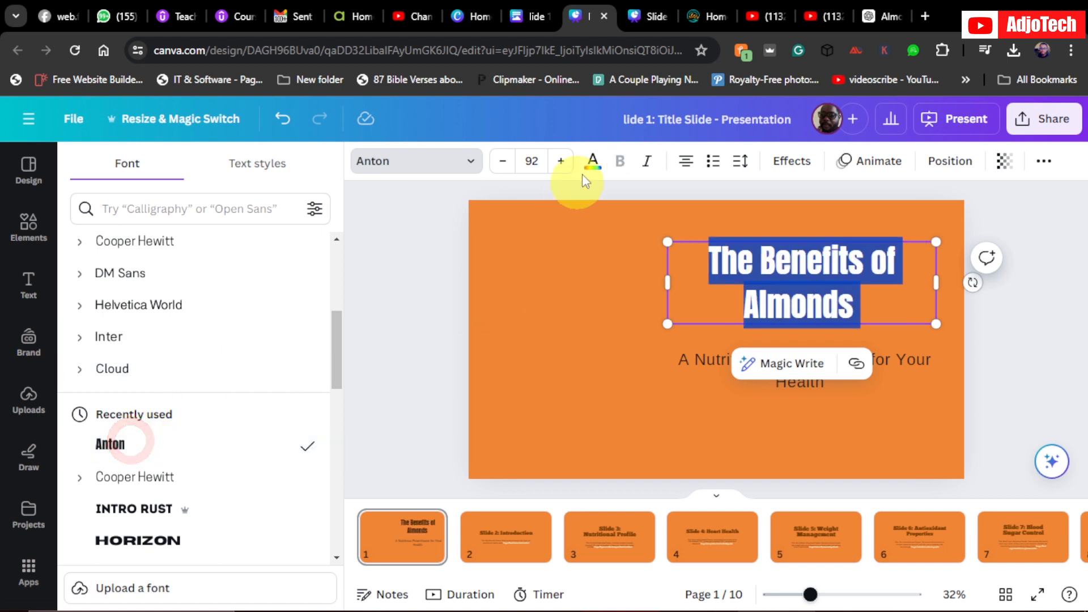
{"action": "left_click", "coordinate": [605, 164]}
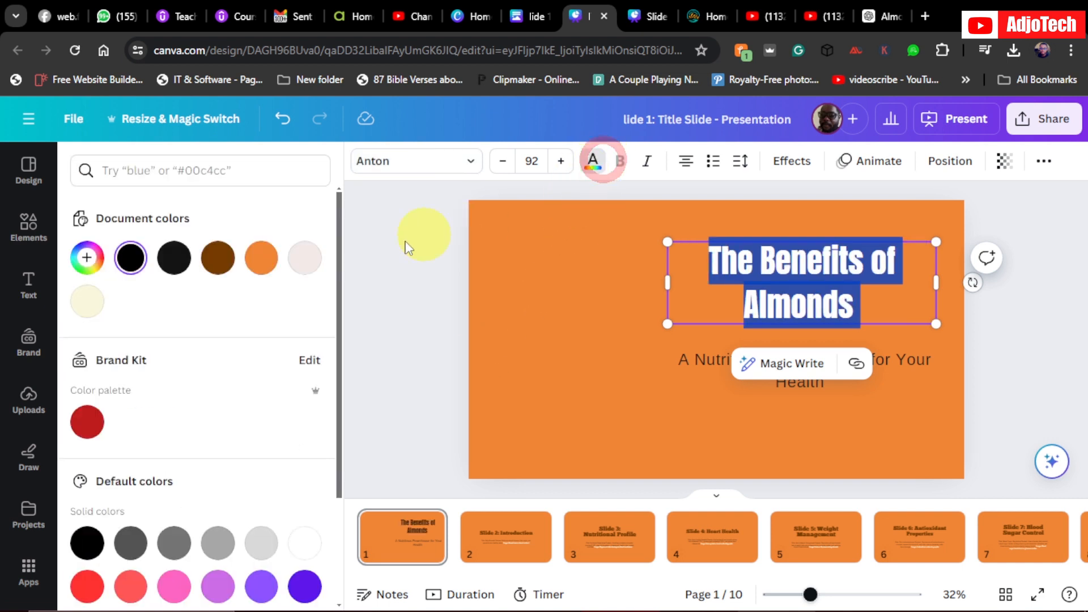
{"action": "left_click", "coordinate": [216, 262]}
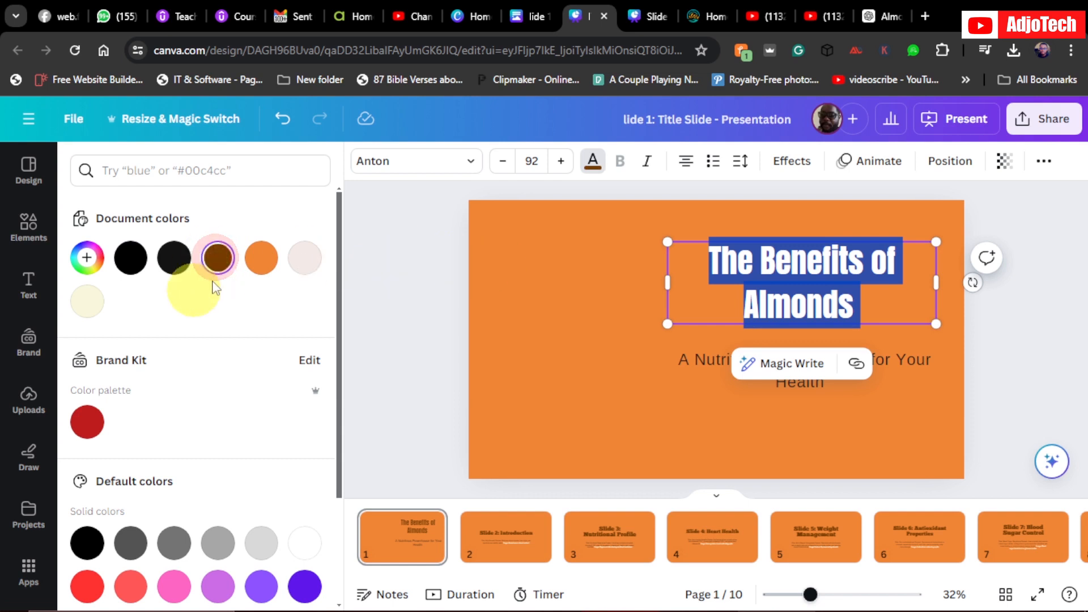
Step: Widen the heading box so the title fits on one line and move the subtitle up close beneath it
{"action": "left_click_drag", "start_coordinate": [650, 280], "coordinate": [615, 275]}
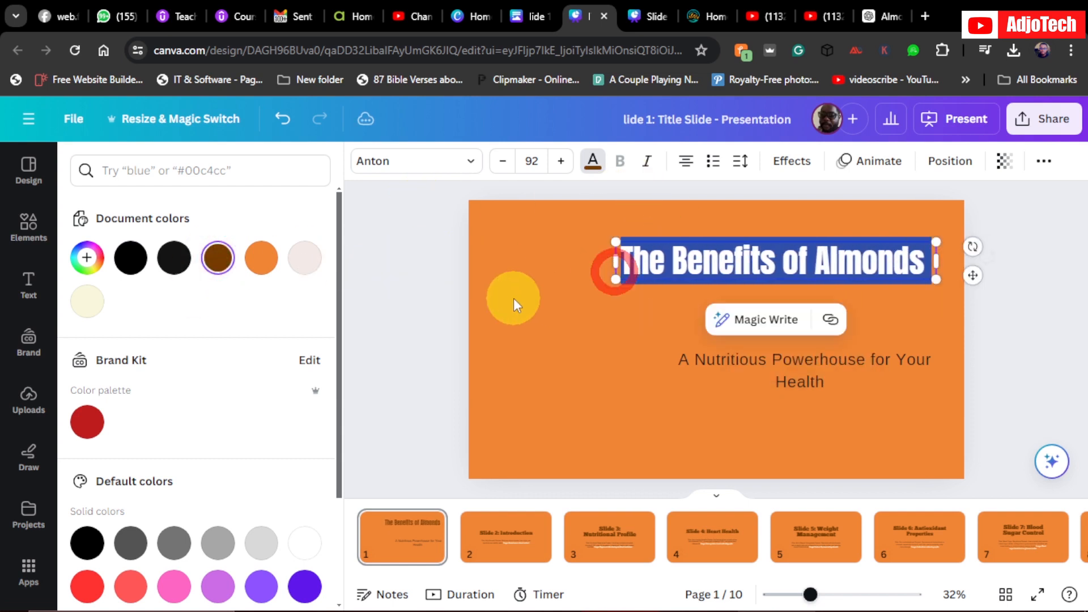
{"action": "left_click", "coordinate": [431, 302]}
{"action": "left_click_drag", "start_coordinate": [750, 362], "coordinate": [725, 314]}
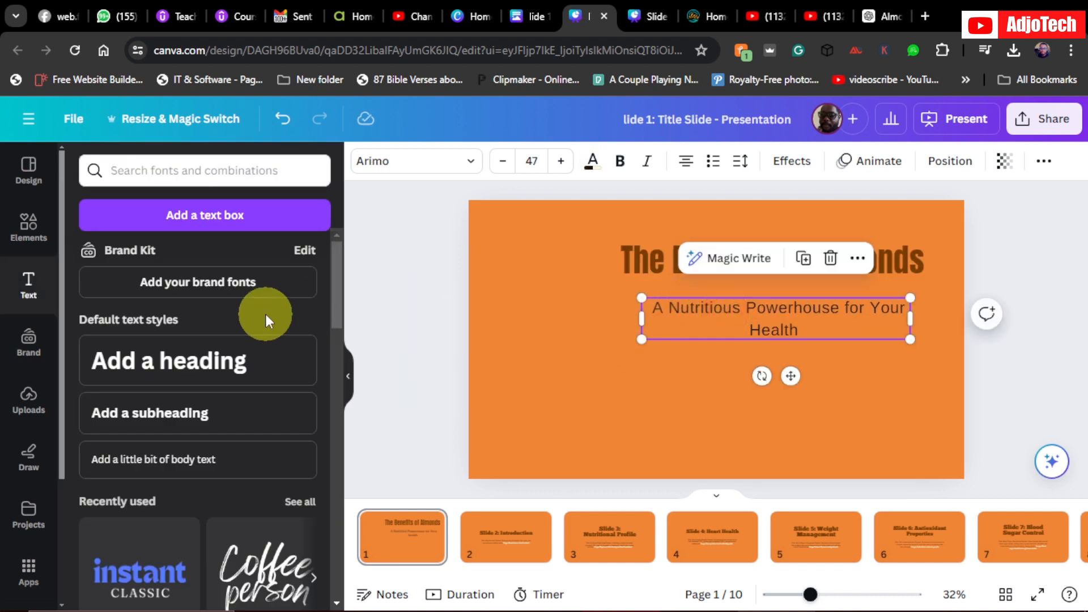
Step: Search the element graphics for "almonds tree" and place the almonds with green leaves on the left side of slide 1
{"action": "left_click", "coordinate": [26, 225]}
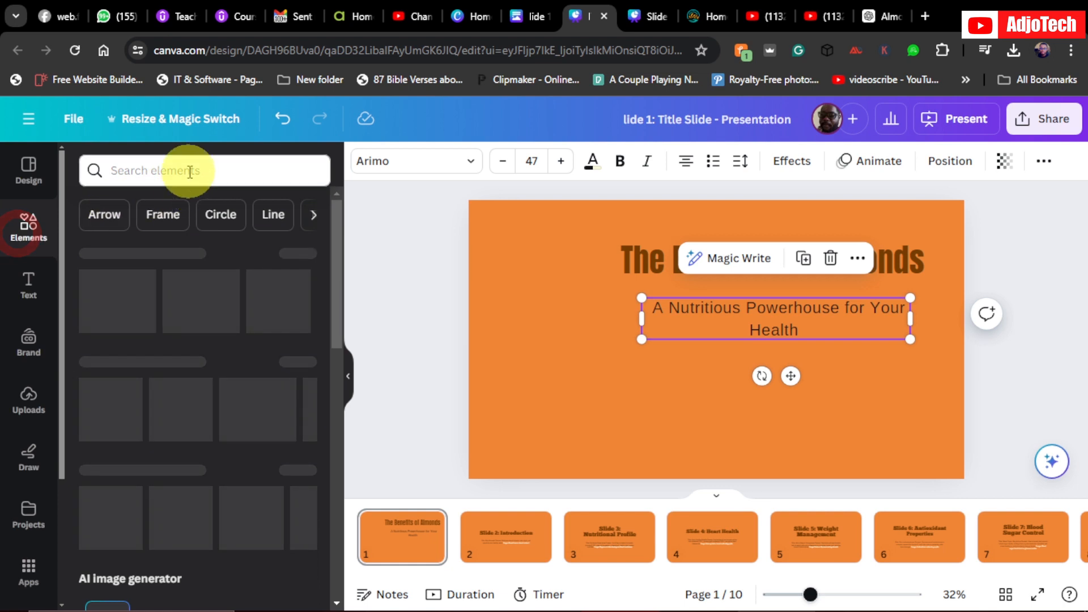
{"action": "left_click", "coordinate": [188, 171]}
{"action": "left_click", "coordinate": [125, 244]}
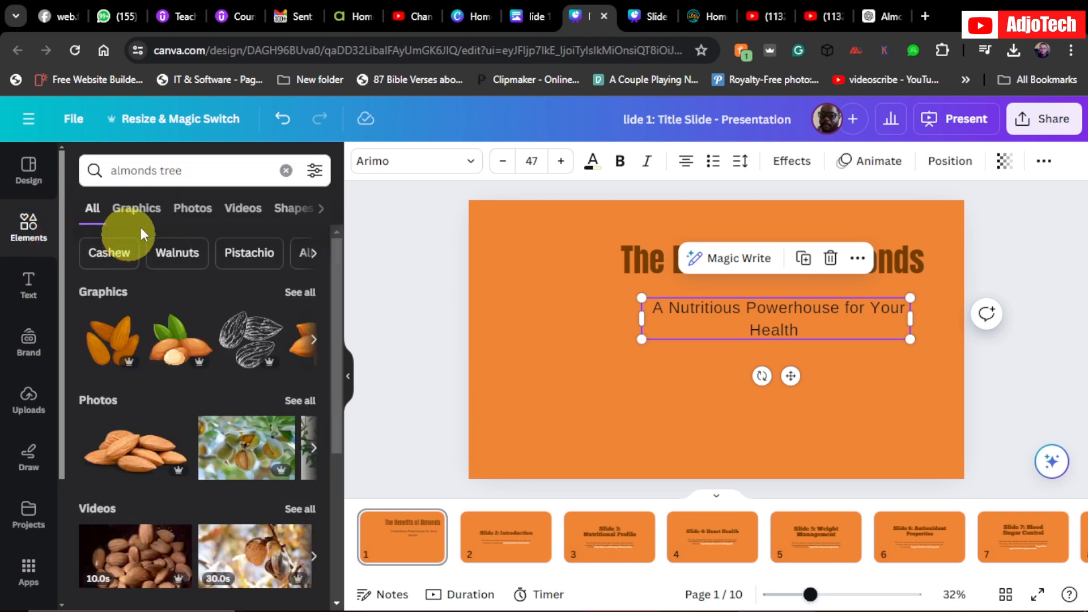
{"action": "left_click", "coordinate": [141, 213]}
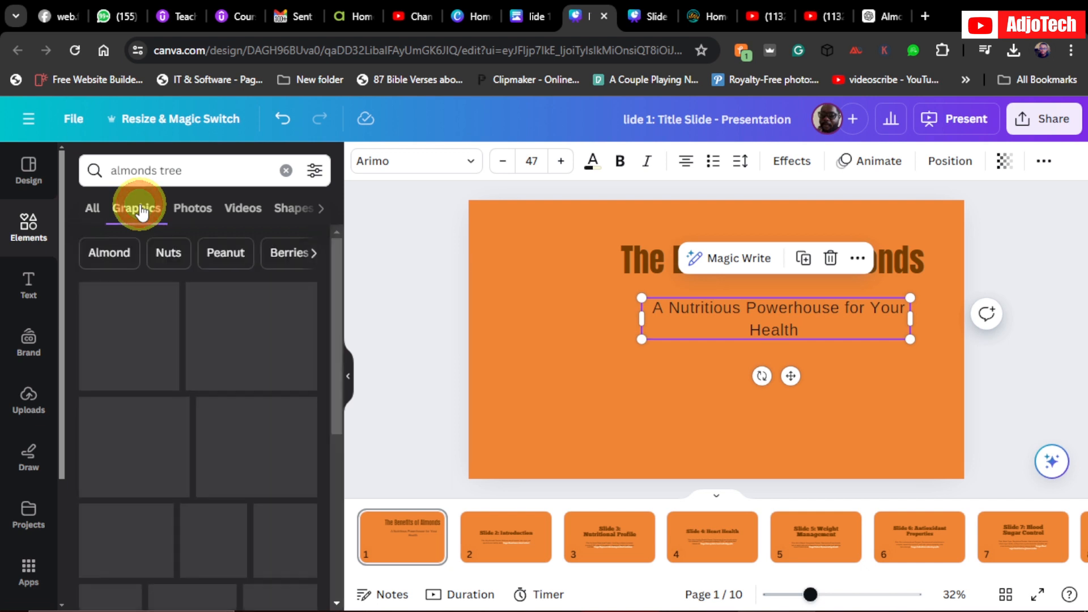
{"action": "left_click_drag", "start_coordinate": [165, 311], "coordinate": [630, 368]}
{"action": "left_click_drag", "start_coordinate": [696, 348], "coordinate": [541, 347]}
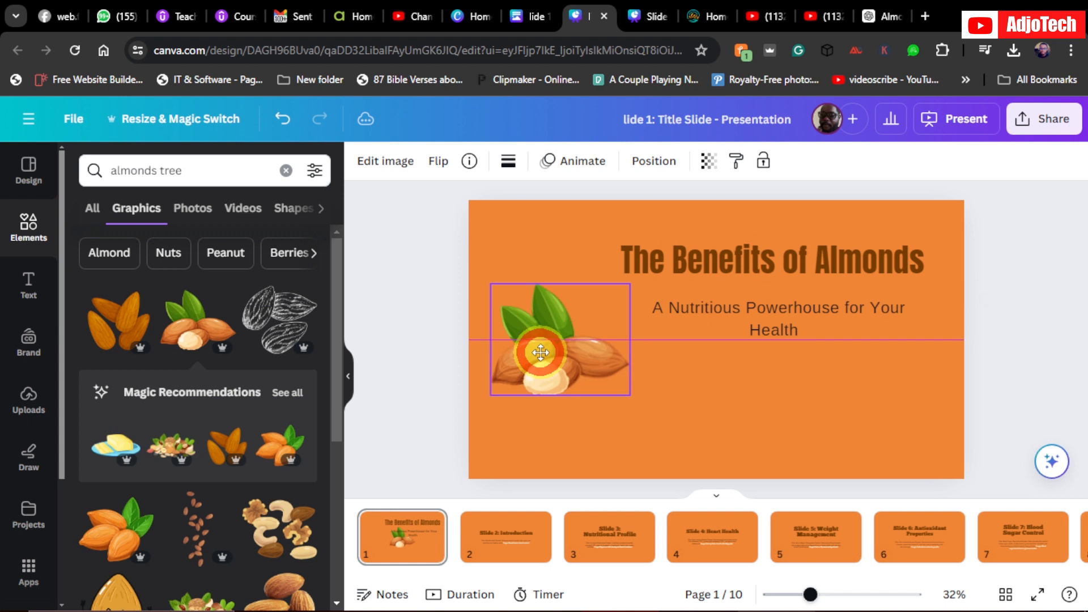
Step: Enlarge the almonds graphic on slide 1 and give it the Tectonic animation
{"action": "left_click_drag", "start_coordinate": [709, 430], "coordinate": [738, 438]}
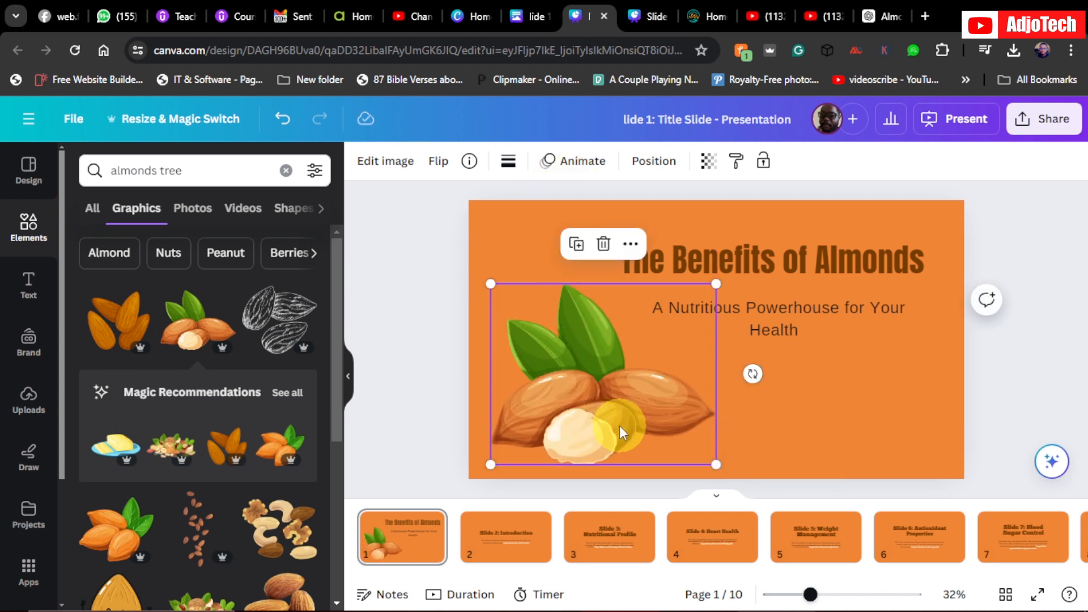
{"action": "left_click", "coordinate": [584, 164]}
{"action": "left_click", "coordinate": [93, 429]}
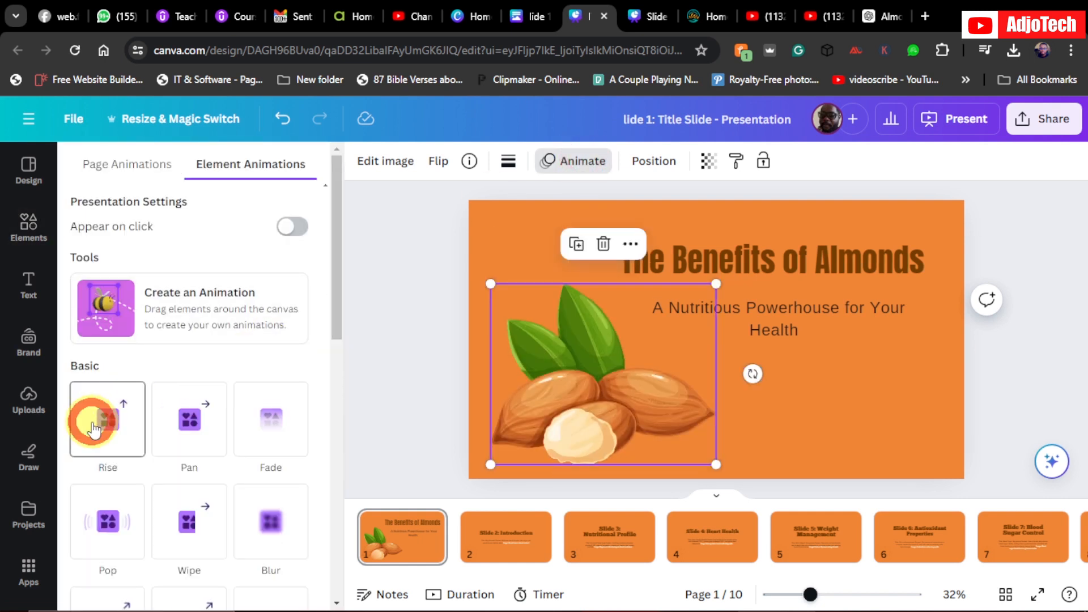
{"action": "left_click_drag", "start_coordinate": [330, 286], "coordinate": [334, 390]}
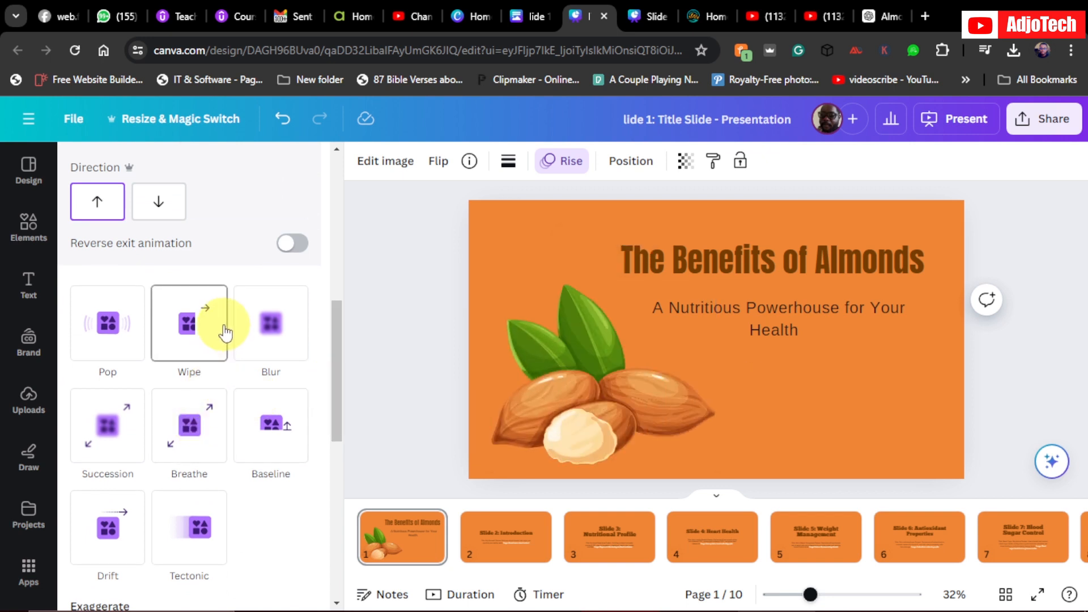
{"action": "left_click", "coordinate": [195, 539]}
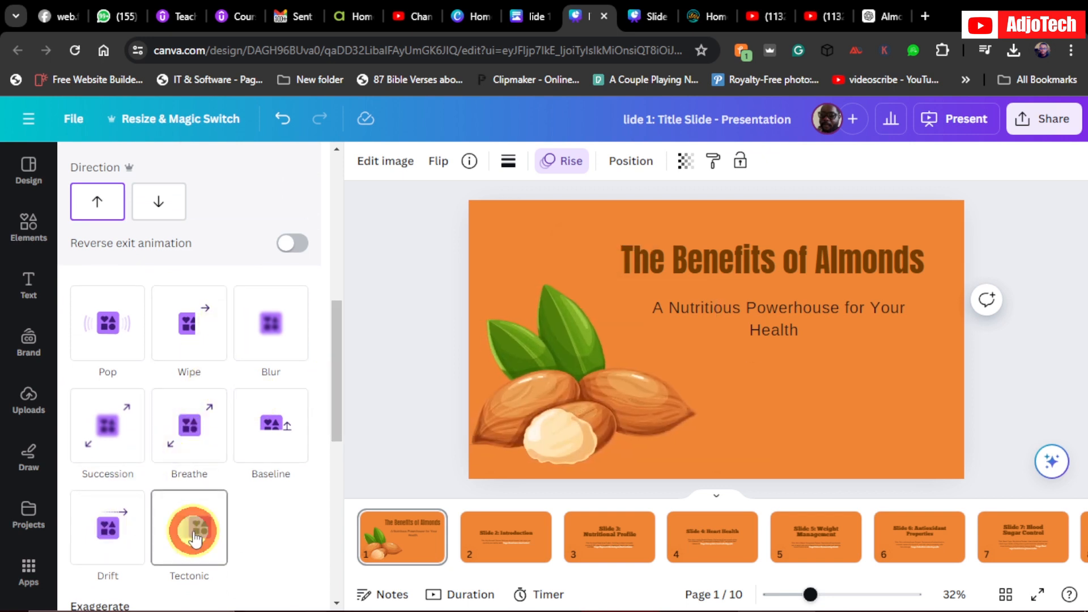
Step: Apply the Wipe animation to slide 1's heading and the Breathe animation to its subtitle
{"action": "left_click", "coordinate": [718, 270]}
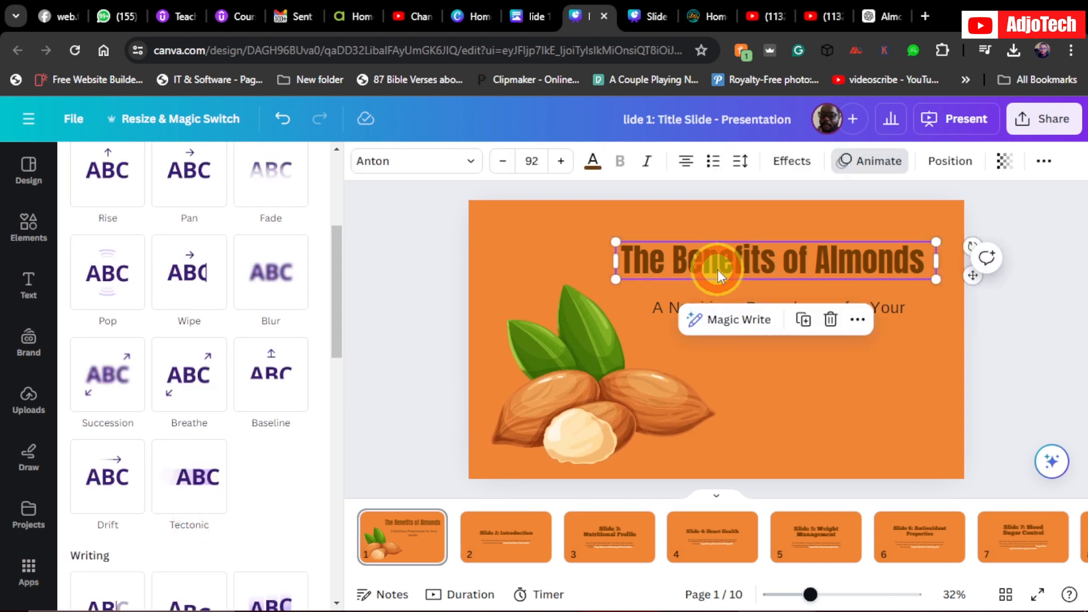
{"action": "left_click", "coordinate": [191, 289]}
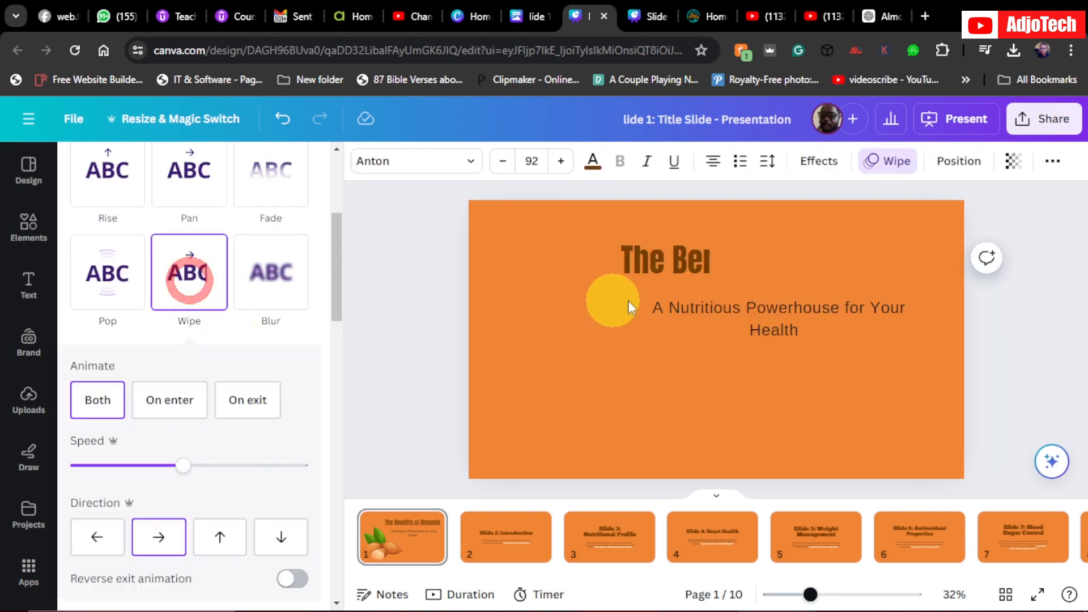
{"action": "left_click", "coordinate": [737, 315]}
{"action": "left_click", "coordinate": [202, 385]}
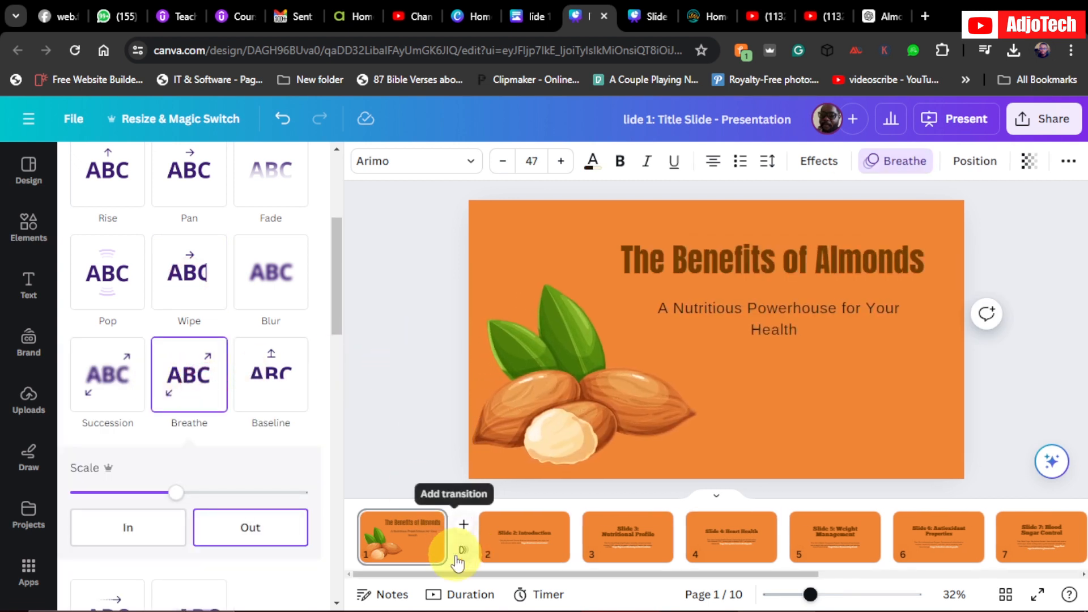
Step: Add a Color Wipe transition between slides 1 and 2 with its direction set to rightward
{"action": "left_click", "coordinate": [463, 553]}
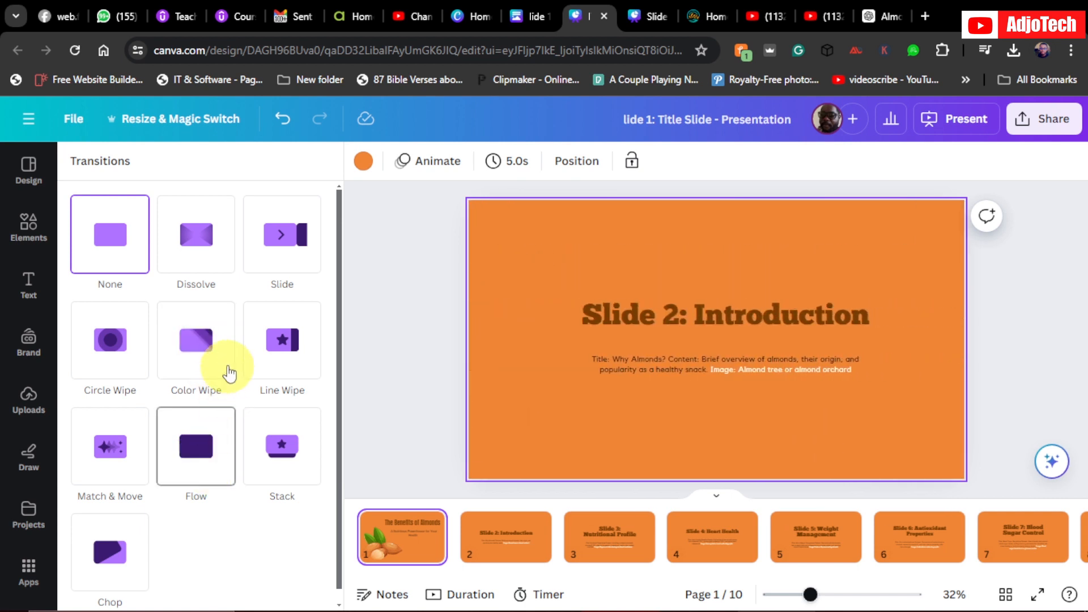
{"action": "left_click", "coordinate": [198, 351]}
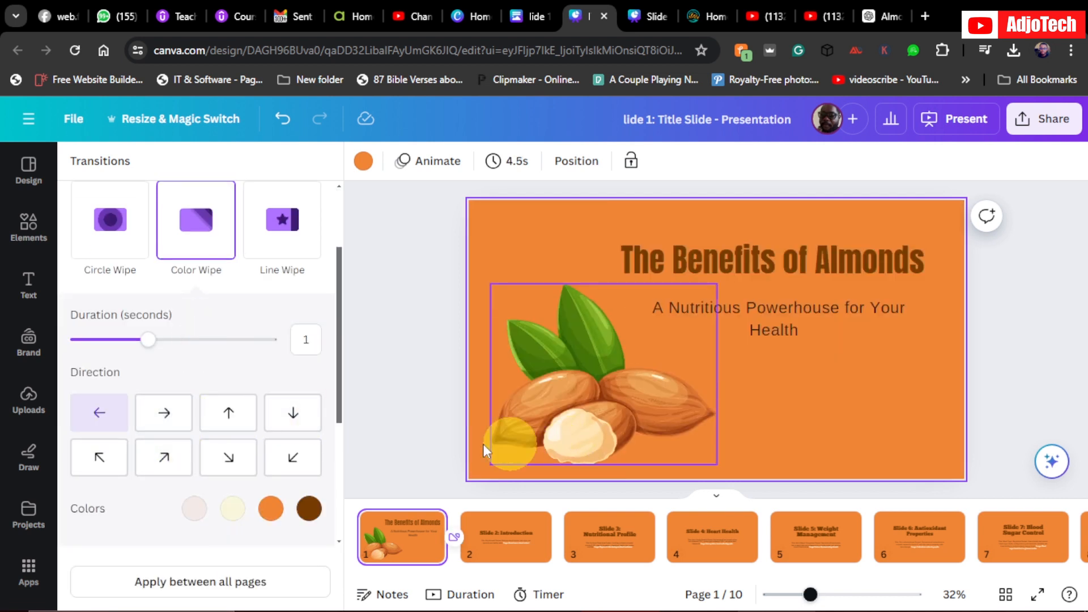
{"action": "left_click", "coordinate": [169, 423]}
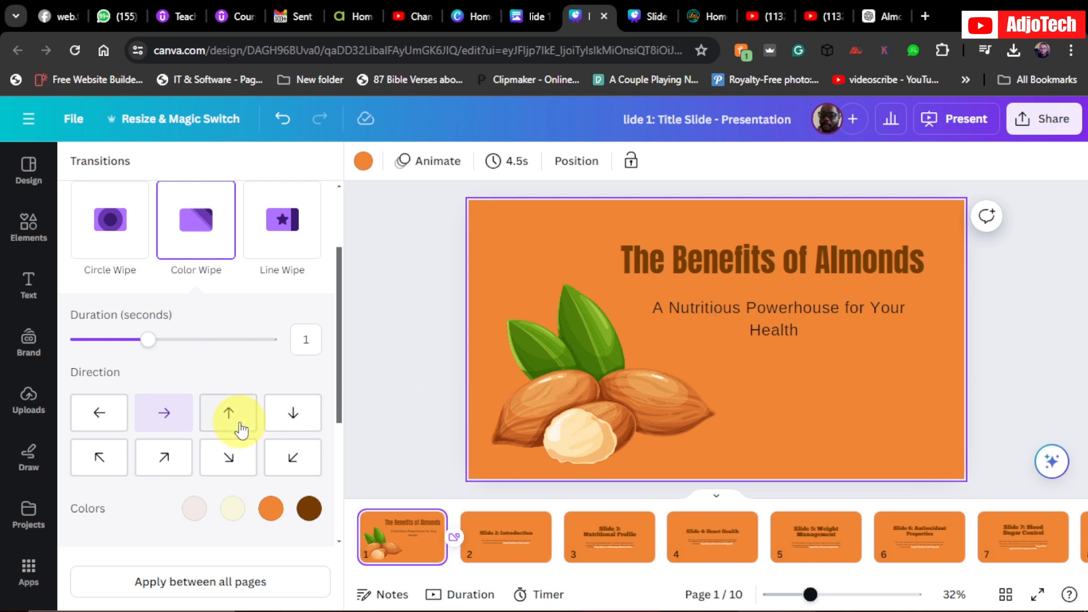
Step: Move slide 2's grouped heading and body text to the right side of the slide, then ungroup them
{"action": "left_click", "coordinate": [510, 547]}
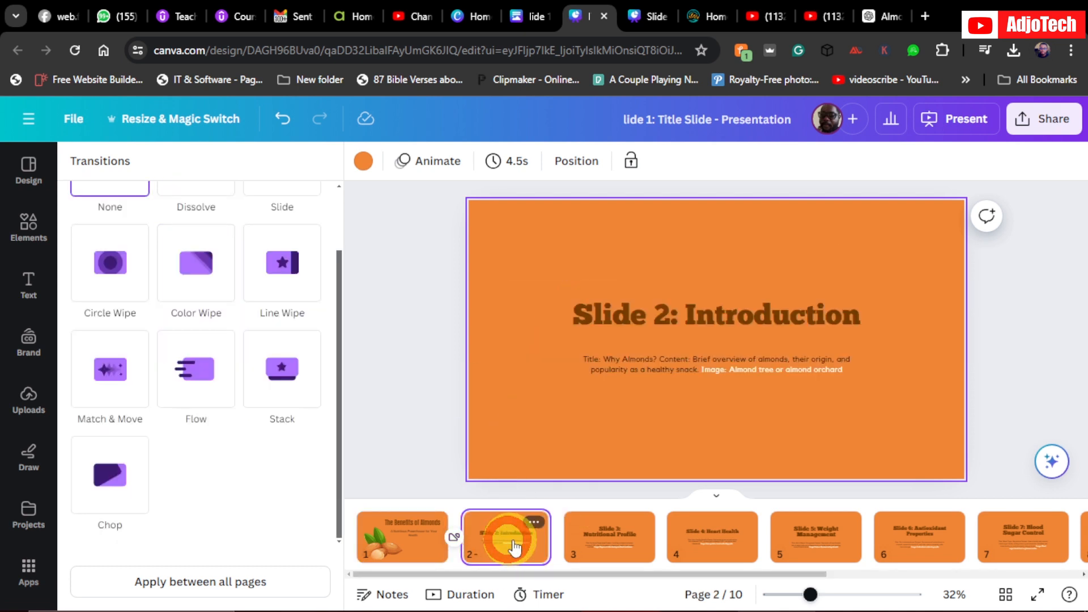
{"action": "left_click", "coordinate": [695, 324]}
{"action": "left_click_drag", "start_coordinate": [694, 323], "coordinate": [730, 297]}
{"action": "left_click", "coordinate": [820, 244]}
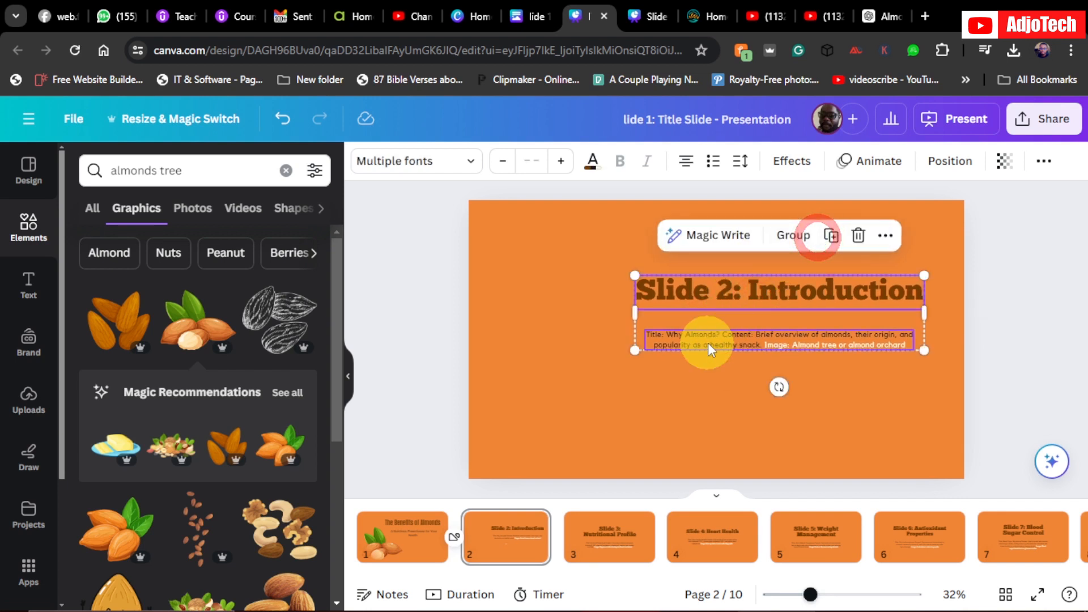
Step: Delete "Slide 2:" from slide 2's heading, leaving only "Introduction"
{"action": "left_click", "coordinate": [671, 420]}
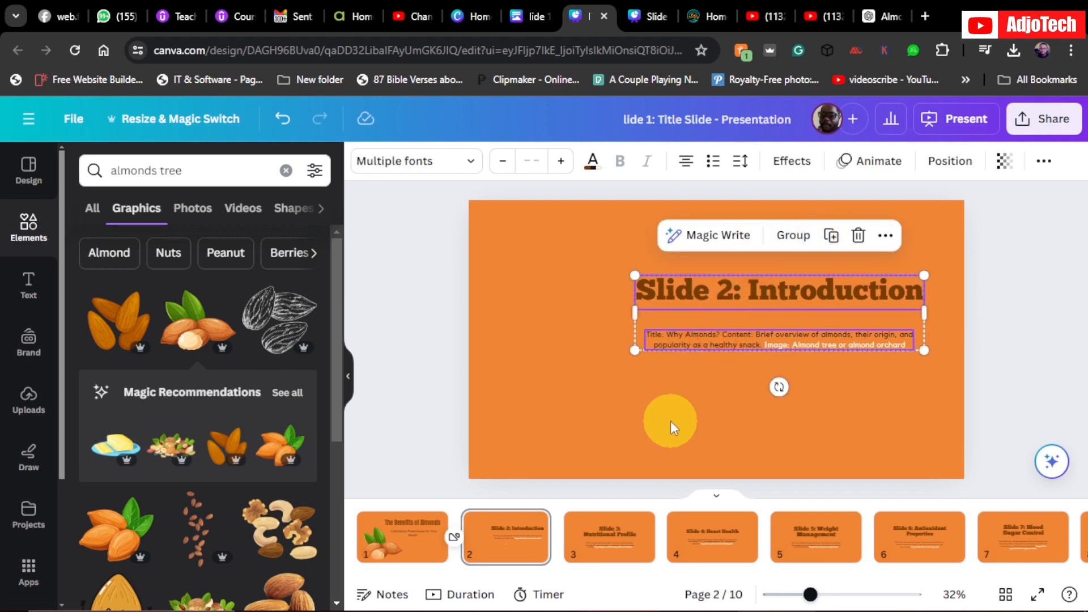
{"action": "double_click", "coordinate": [736, 294]}
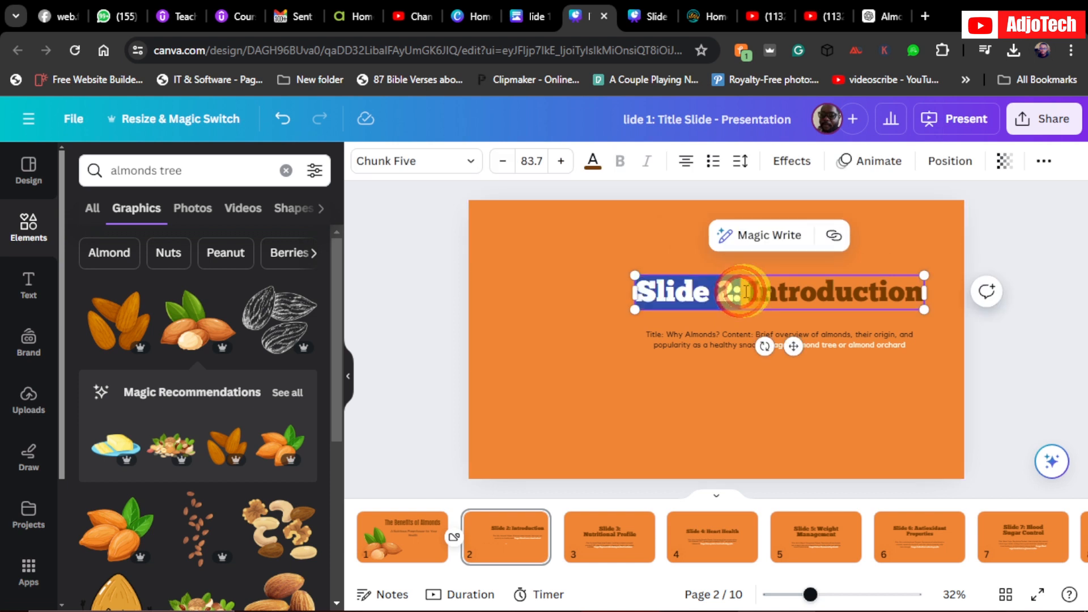
{"action": "key", "text": "BackSpace"}
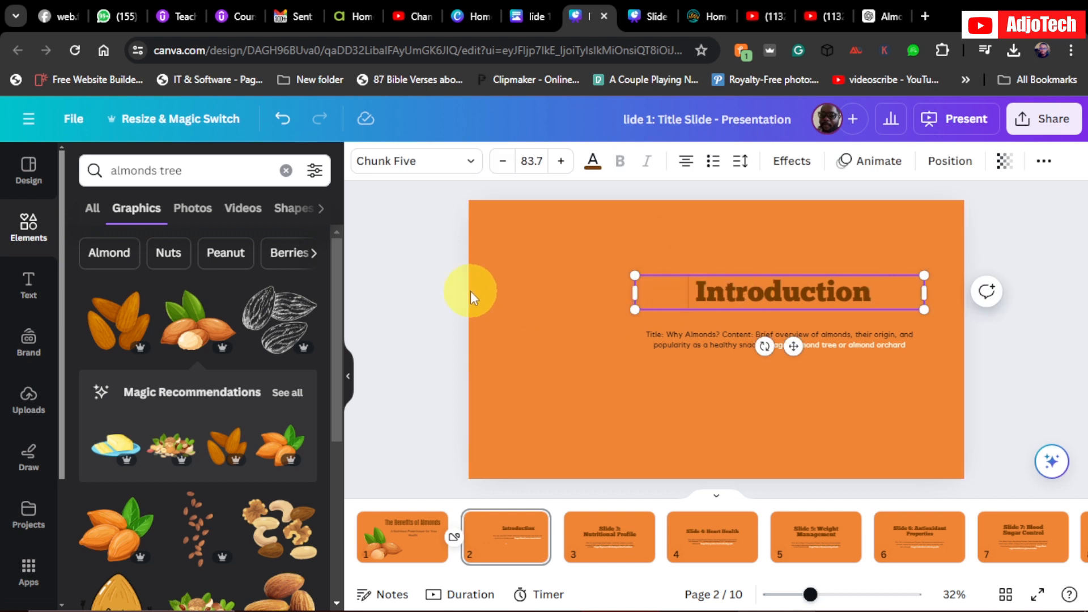
Step: Set slide 2's whole body text in the Cooper Hewitt font at size 45.9
{"action": "double_click", "coordinate": [722, 338]}
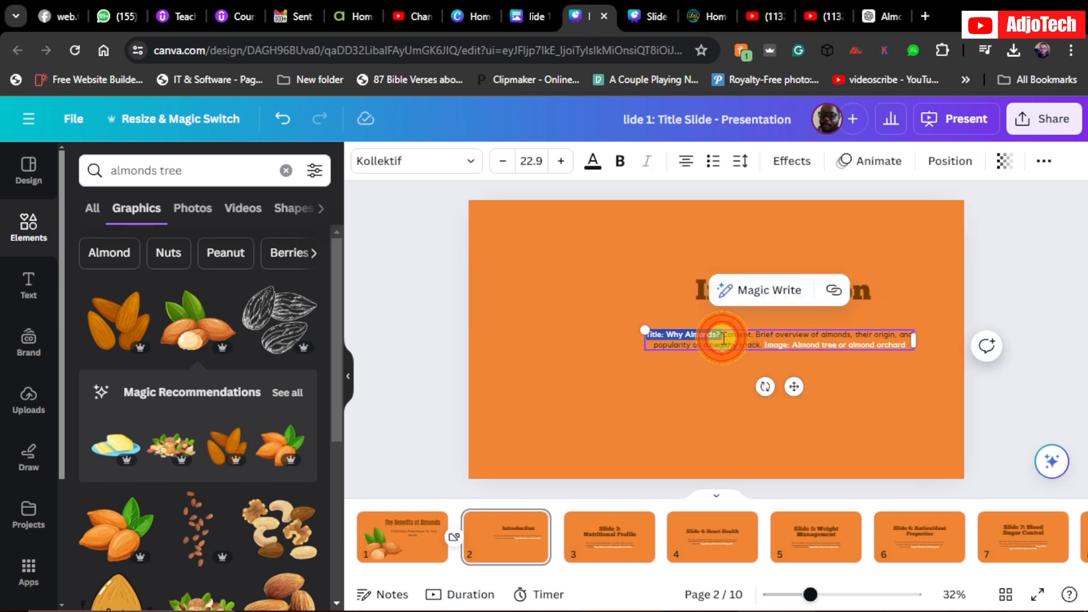
{"action": "key", "text": "ctrl+a"}
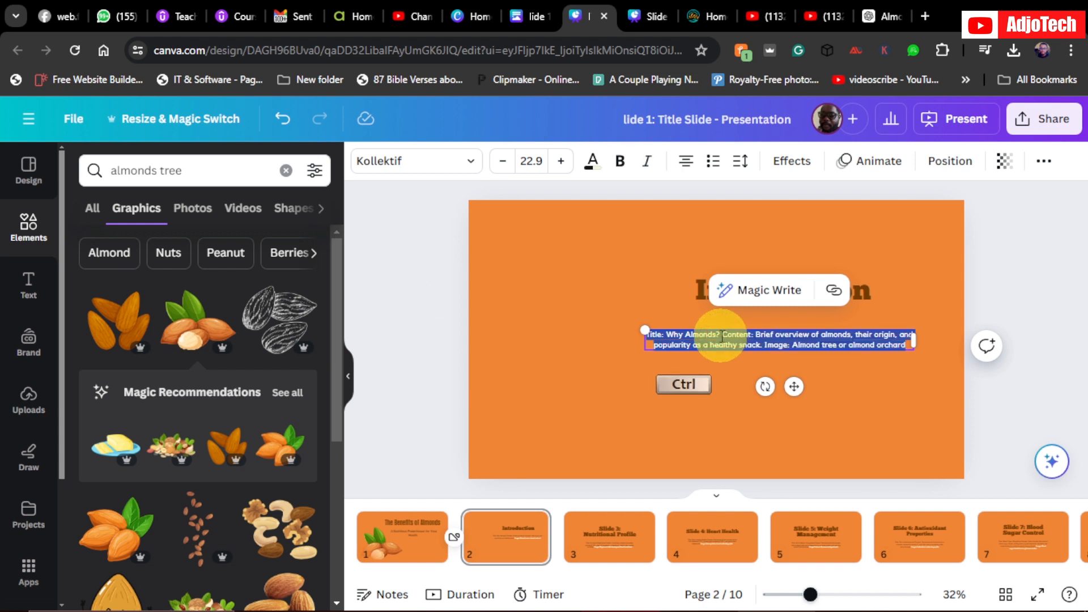
{"action": "left_click", "coordinate": [386, 163]}
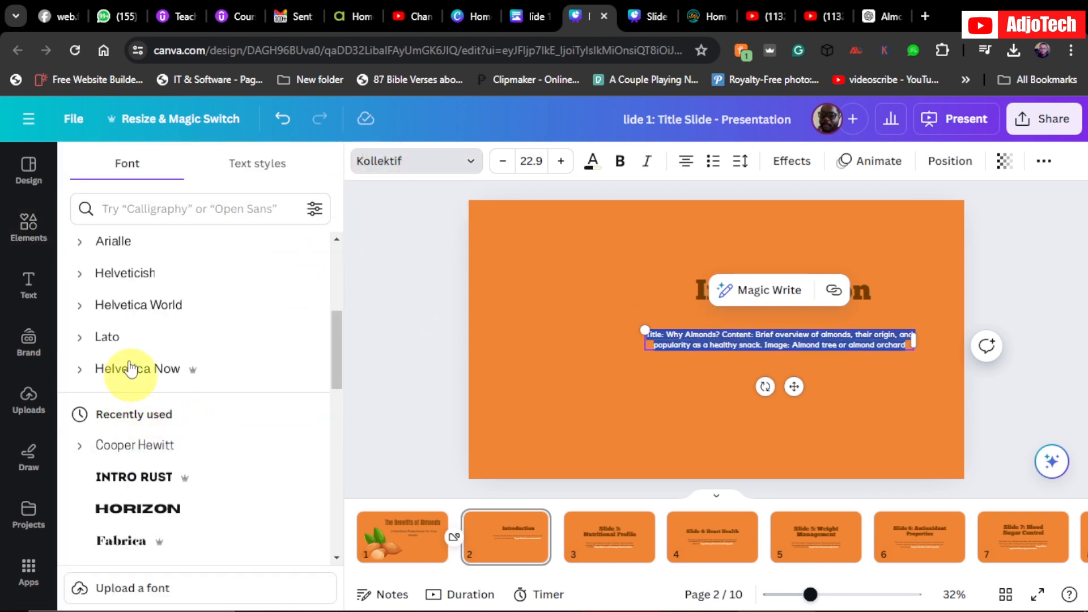
{"action": "left_click", "coordinate": [136, 448]}
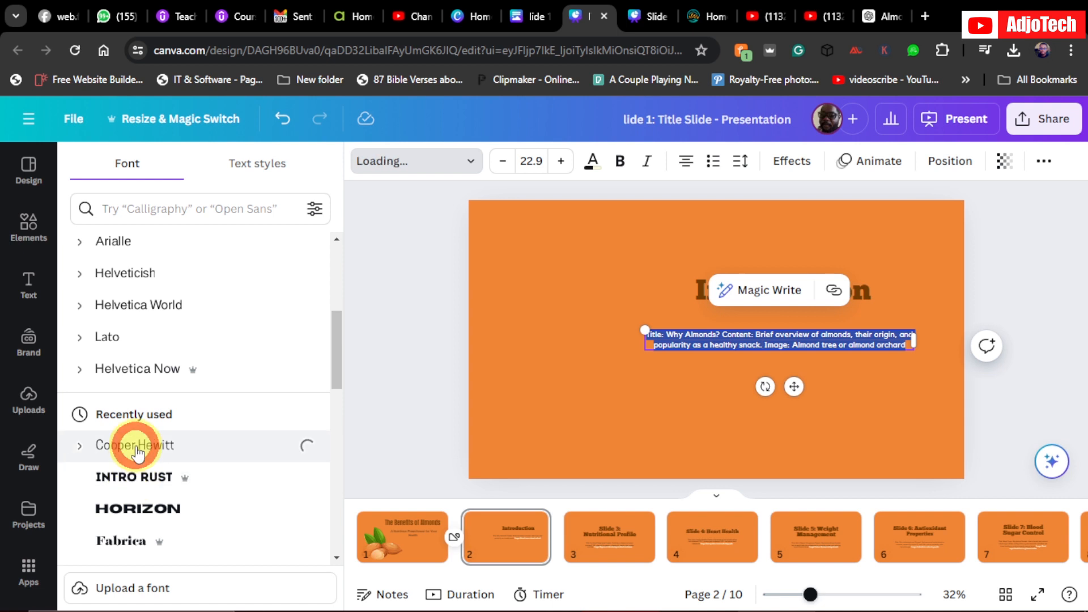
{"action": "left_click", "coordinate": [561, 161]}
{"action": "left_click", "coordinate": [562, 161]}
{"action": "left_click", "coordinate": [561, 161]}
{"action": "left_click", "coordinate": [561, 161]}
{"action": "left_click", "coordinate": [561, 161]}
{"action": "left_click", "coordinate": [561, 161]}
{"action": "left_click", "coordinate": [561, 161]}
{"action": "left_click", "coordinate": [561, 161]}
Step: Delete the note "Image: Almond tree or almond orchard" from the end of slide 2's body text
{"action": "left_click", "coordinate": [831, 372]}
{"action": "left_click", "coordinate": [859, 357]}
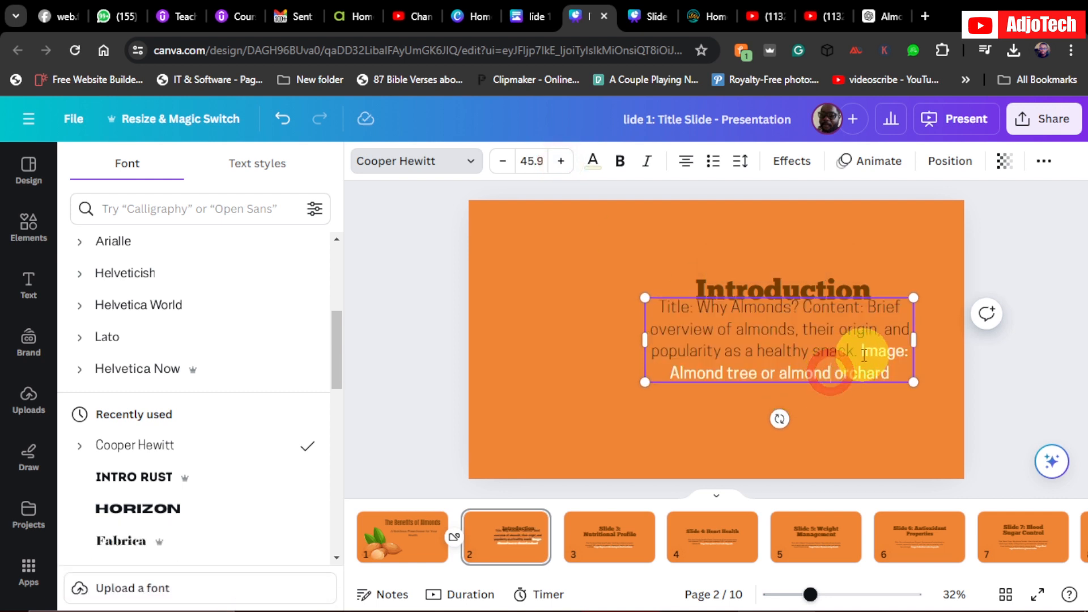
{"action": "left_click_drag", "start_coordinate": [910, 387], "coordinate": [909, 387]}
{"action": "left_click", "coordinate": [851, 365]}
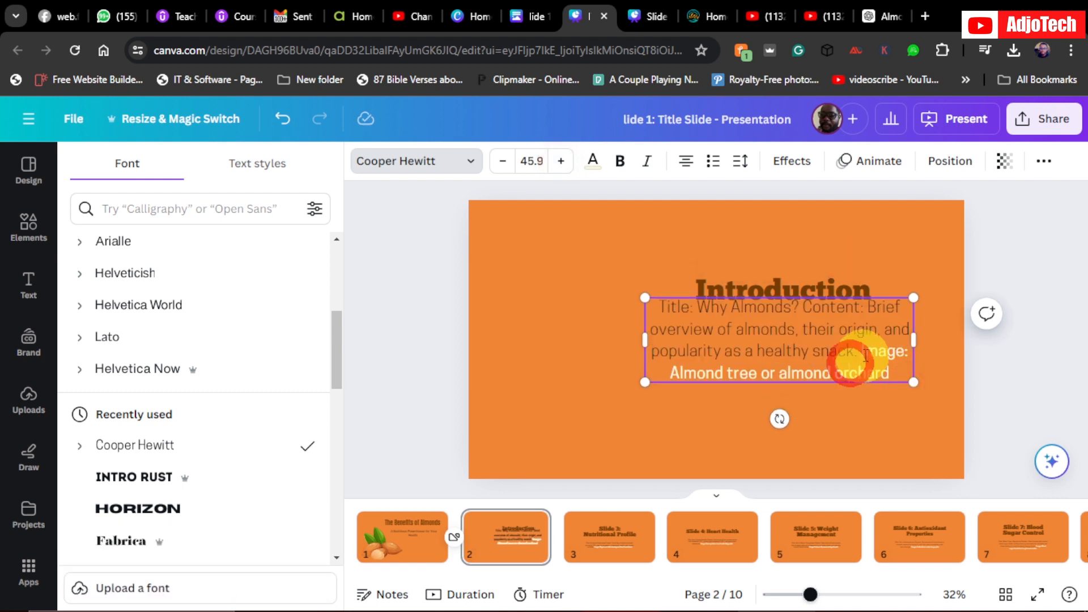
{"action": "left_click_drag", "start_coordinate": [863, 354], "coordinate": [901, 387]}
{"action": "key", "text": "BackSpace"}
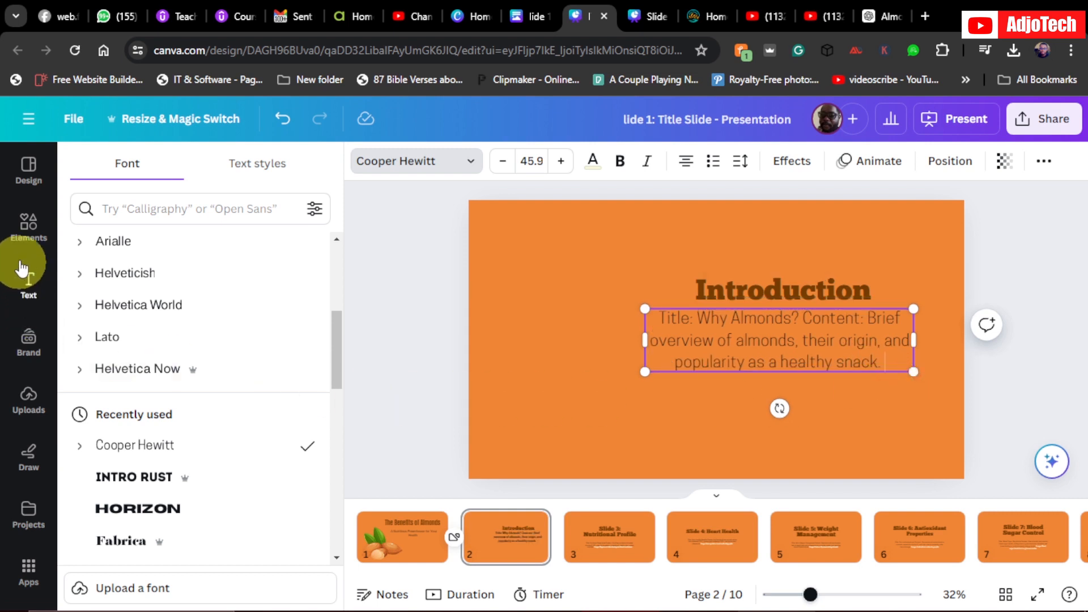
Step: Place the recently used almond pile graphic left of slide 2's text and move the body text down clear of the heading
{"action": "left_click", "coordinate": [21, 242]}
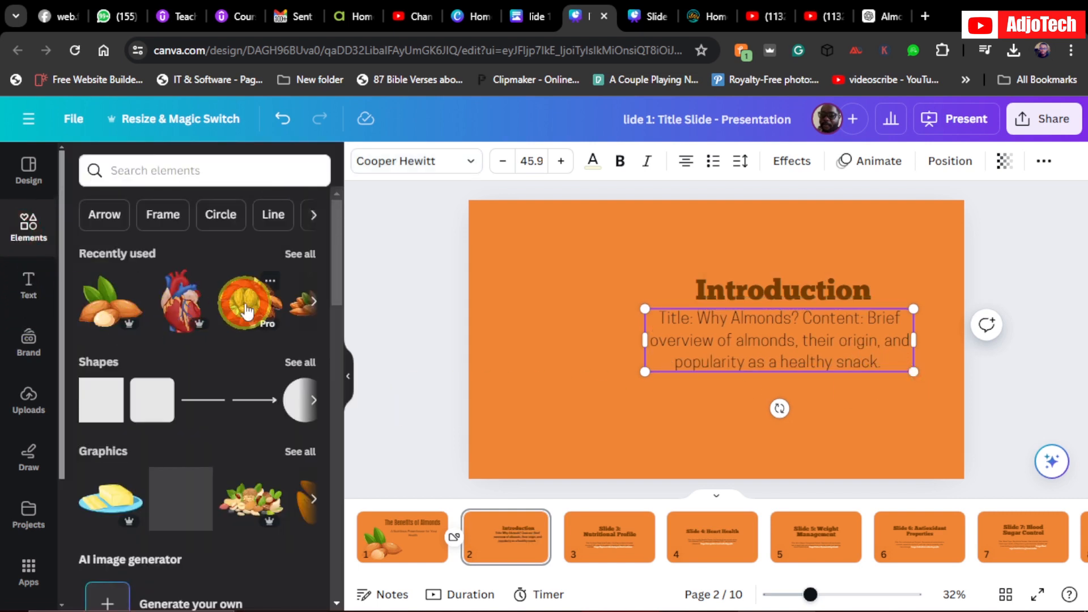
{"action": "left_click", "coordinate": [246, 311]}
{"action": "left_click_drag", "start_coordinate": [707, 345], "coordinate": [614, 382]}
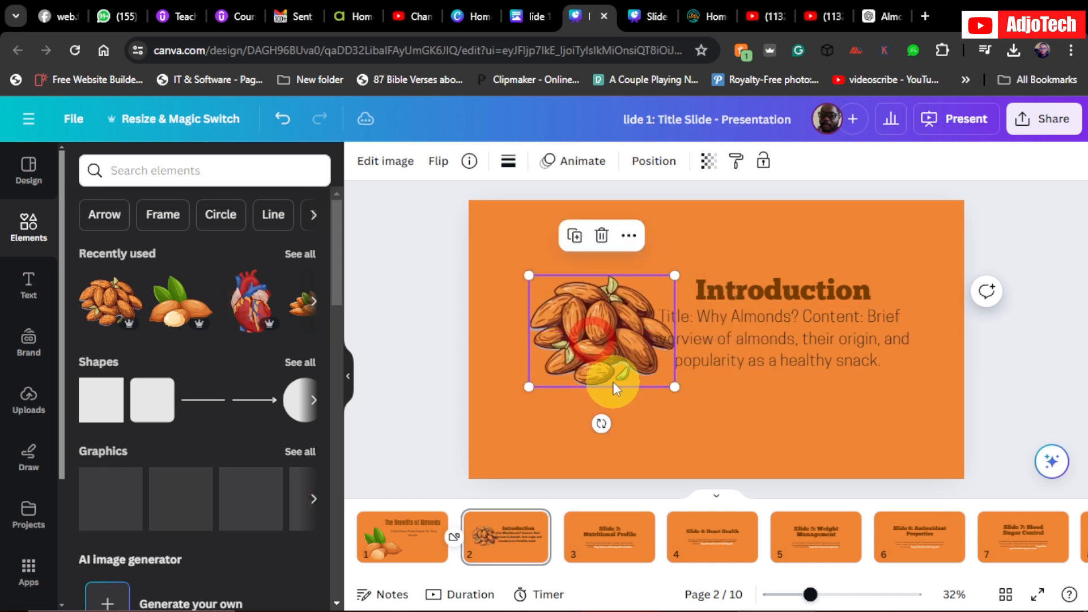
{"action": "mouse_move", "coordinate": [596, 345]}
{"action": "left_mouse_down"}
{"action": "mouse_move", "coordinate": [574, 363]}
{"action": "mouse_move", "coordinate": [582, 354]}
{"action": "left_mouse_up"}
{"action": "mouse_move", "coordinate": [810, 361]}
{"action": "left_mouse_down"}
{"action": "mouse_move", "coordinate": [813, 370]}
{"action": "mouse_move", "coordinate": [796, 351]}
{"action": "left_mouse_up"}
Step: Apply the Pan animation to the almond pile graphic on slide 2
{"action": "left_click", "coordinate": [584, 339]}
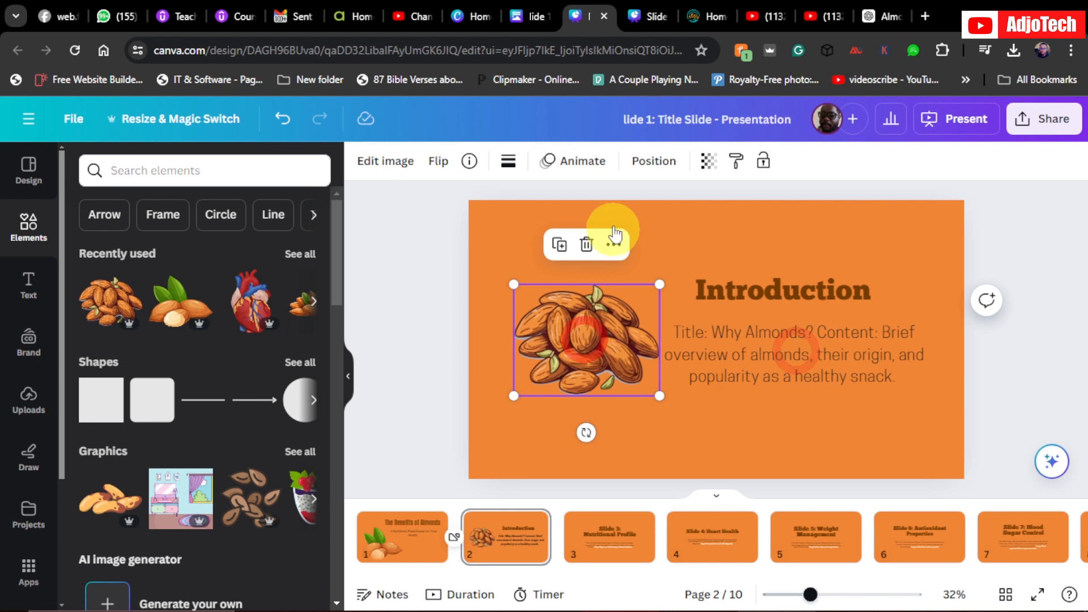
{"action": "left_click", "coordinate": [563, 164]}
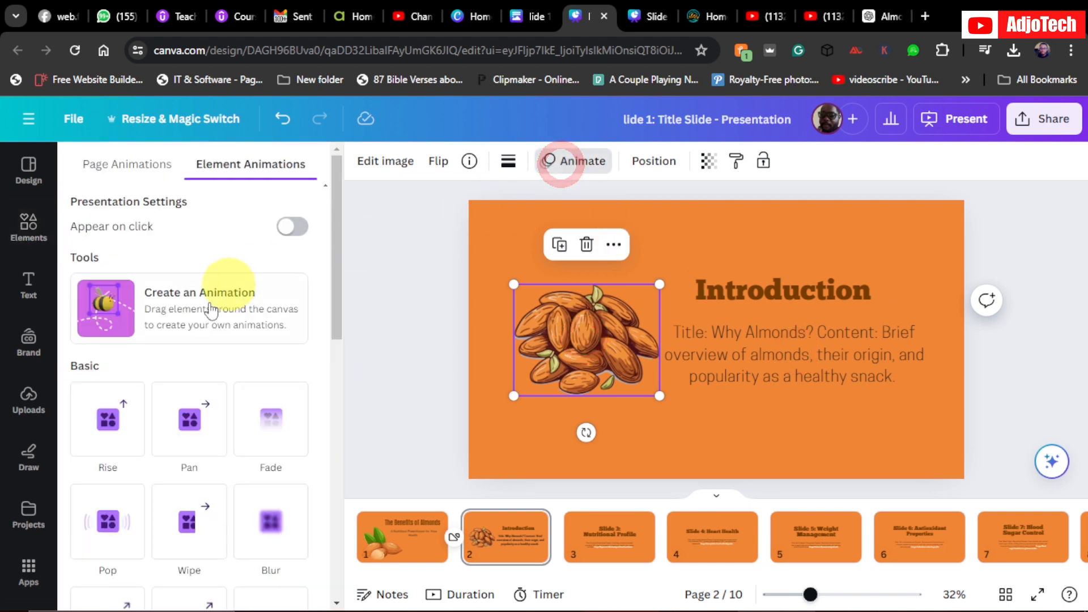
{"action": "left_click", "coordinate": [192, 417]}
{"action": "left_click", "coordinate": [430, 323]}
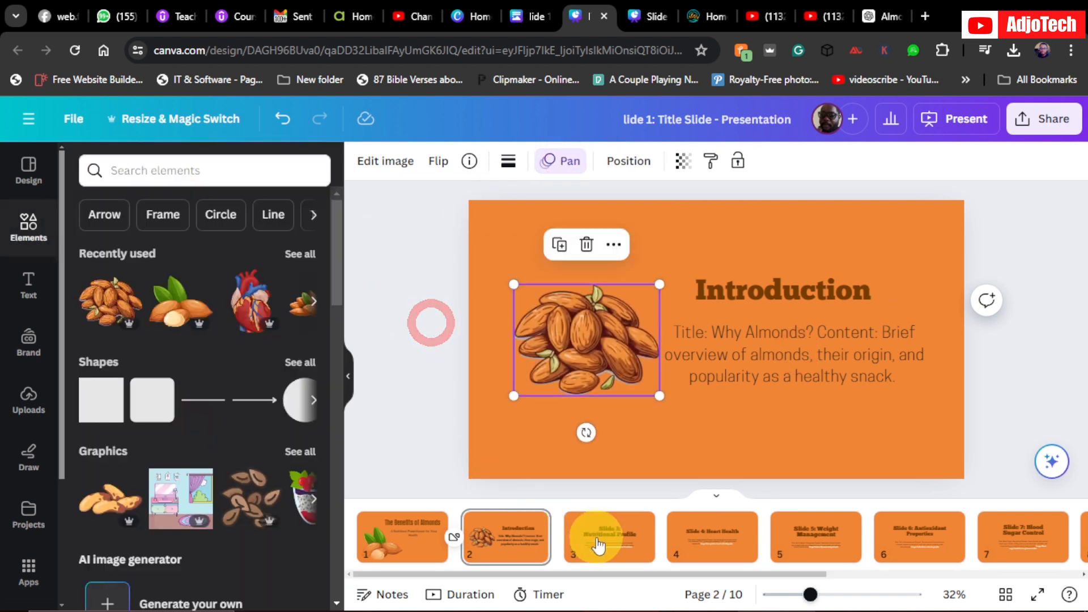
Step: Delete "Slide 3:" from slide 3's heading, leaving only "Nutritional Profile"
{"action": "left_click", "coordinate": [598, 543]}
{"action": "left_click", "coordinate": [701, 301]}
{"action": "left_click", "coordinate": [702, 301]}
{"action": "left_click_drag", "start_coordinate": [766, 290], "coordinate": [626, 300]}
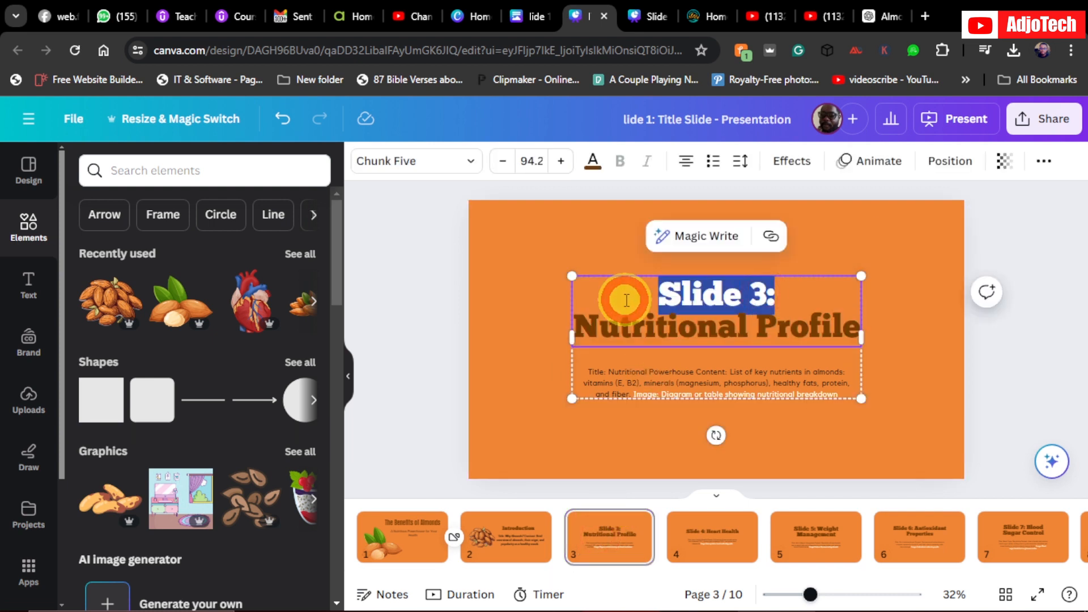
{"action": "key", "text": "BackSpace"}
Step: Ungroup the heading and body text on slide 3
{"action": "double_click", "coordinate": [616, 372]}
{"action": "left_click", "coordinate": [405, 313]}
{"action": "left_click", "coordinate": [658, 312]}
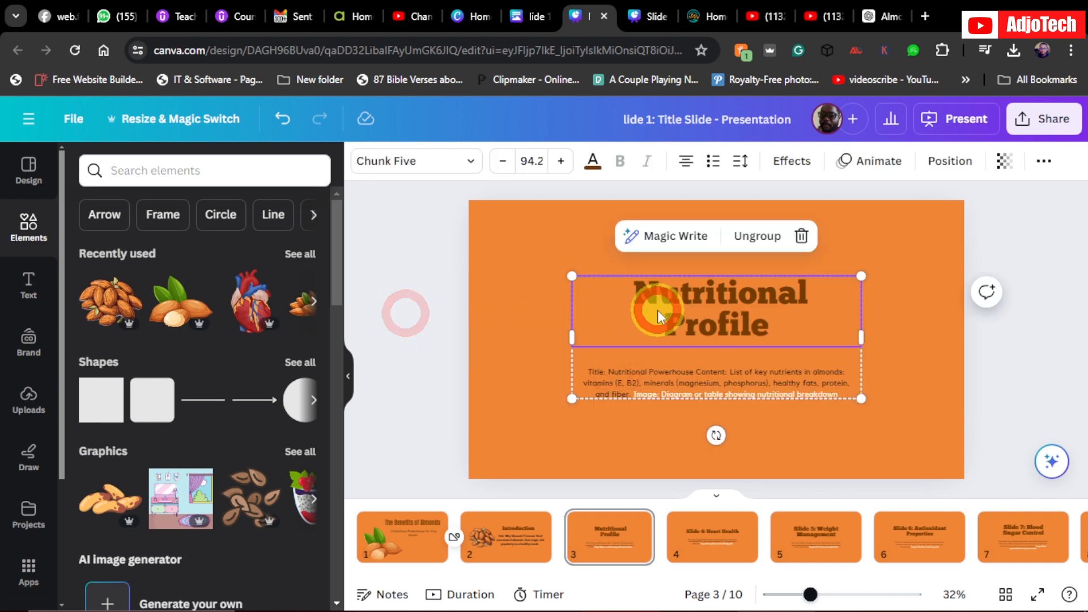
{"action": "left_click", "coordinate": [757, 236]}
{"action": "left_click", "coordinate": [442, 357]}
Step: Set slide 3's body text to size 36 and move the "Nutritional Profile" heading up clear of it
{"action": "left_click", "coordinate": [604, 372]}
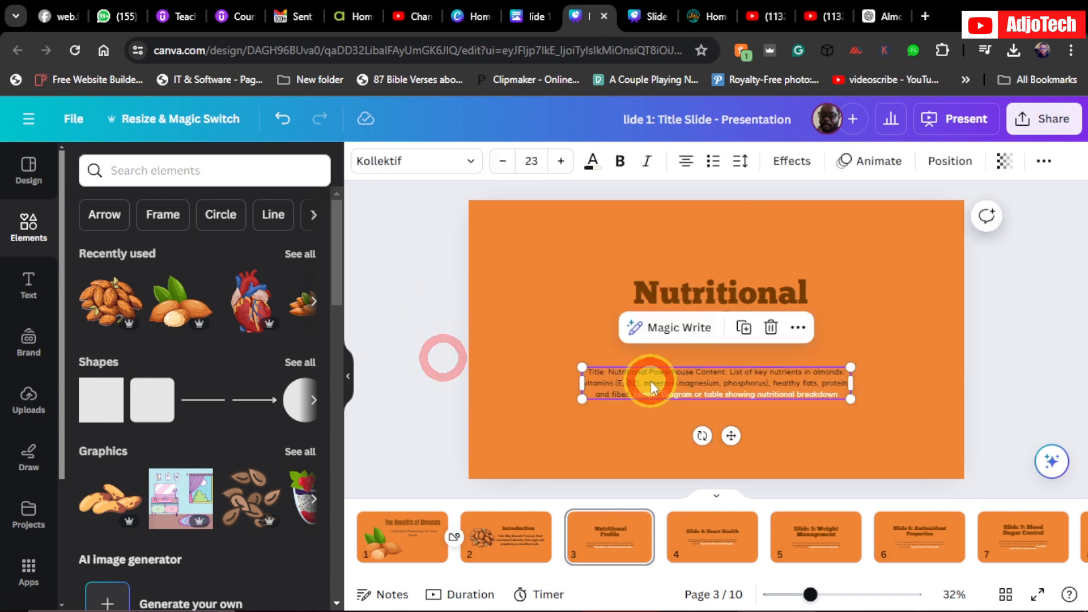
{"action": "left_click", "coordinate": [559, 161]}
{"action": "left_click", "coordinate": [559, 162]}
{"action": "left_click", "coordinate": [559, 162]}
{"action": "left_click", "coordinate": [559, 162]}
{"action": "left_click", "coordinate": [445, 296]}
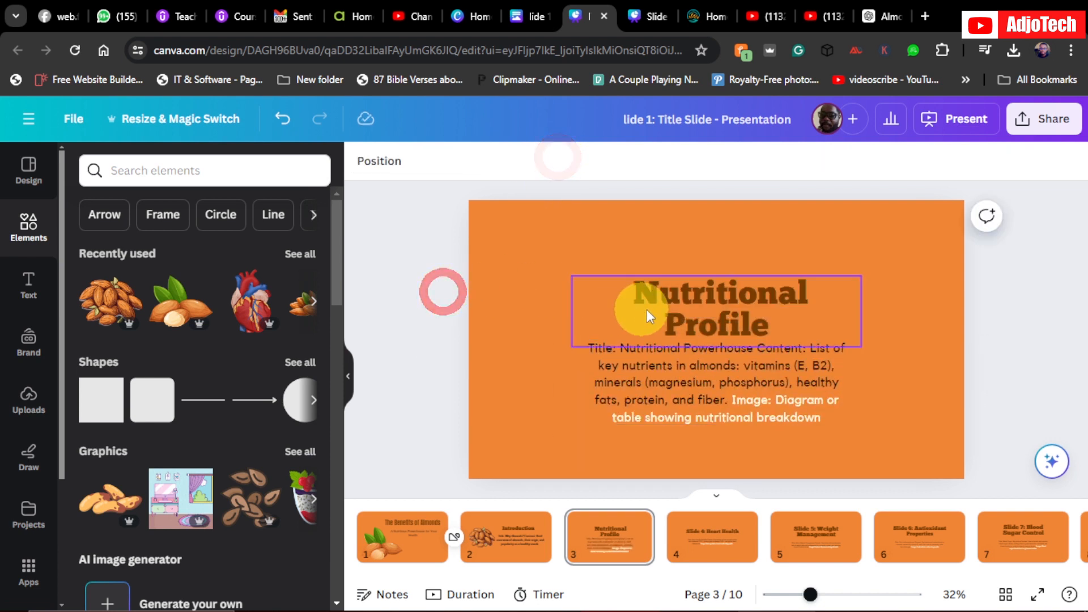
{"action": "left_click_drag", "start_coordinate": [639, 304], "coordinate": [668, 275]}
Step: Delete the note "Image: Diagram or table showing nutritional breakdown" from the end of slide 3's body text
{"action": "left_click", "coordinate": [737, 399]}
{"action": "left_click", "coordinate": [737, 400]}
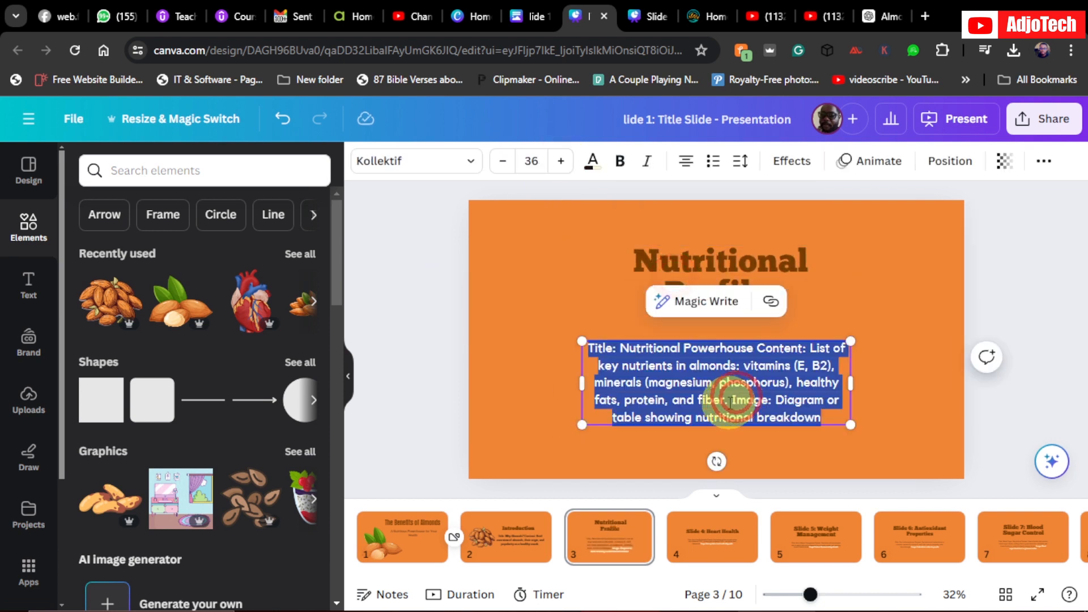
{"action": "left_click", "coordinate": [733, 401]}
{"action": "left_click_drag", "start_coordinate": [733, 400], "coordinate": [809, 418]}
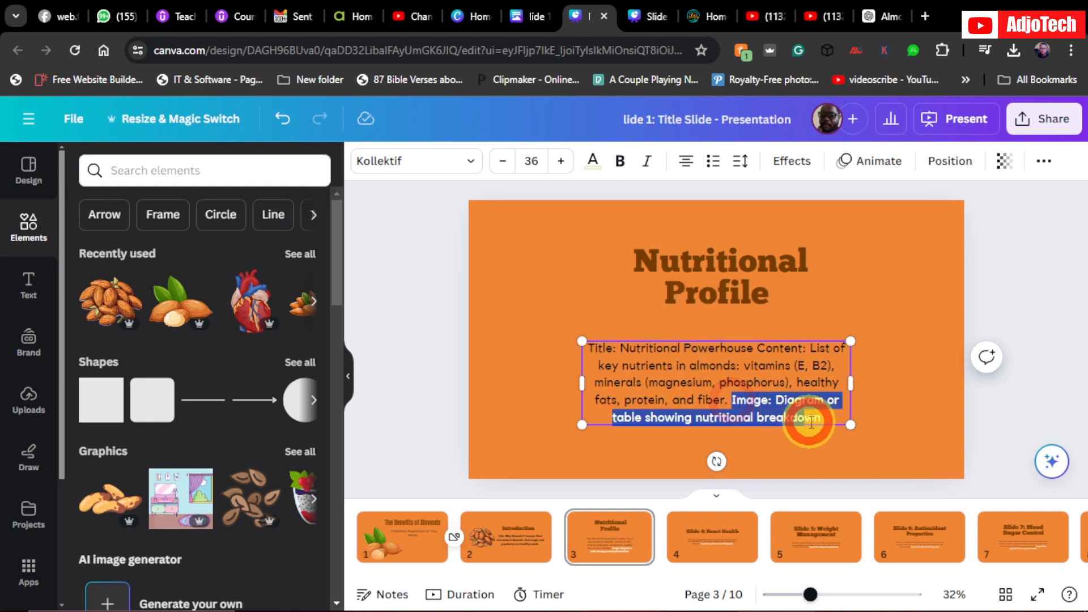
{"action": "key", "text": "BackSpace"}
Step: Delete "Slide 4:" from slide 4's heading, leaving only "Heart Health"
{"action": "left_click", "coordinate": [692, 536]}
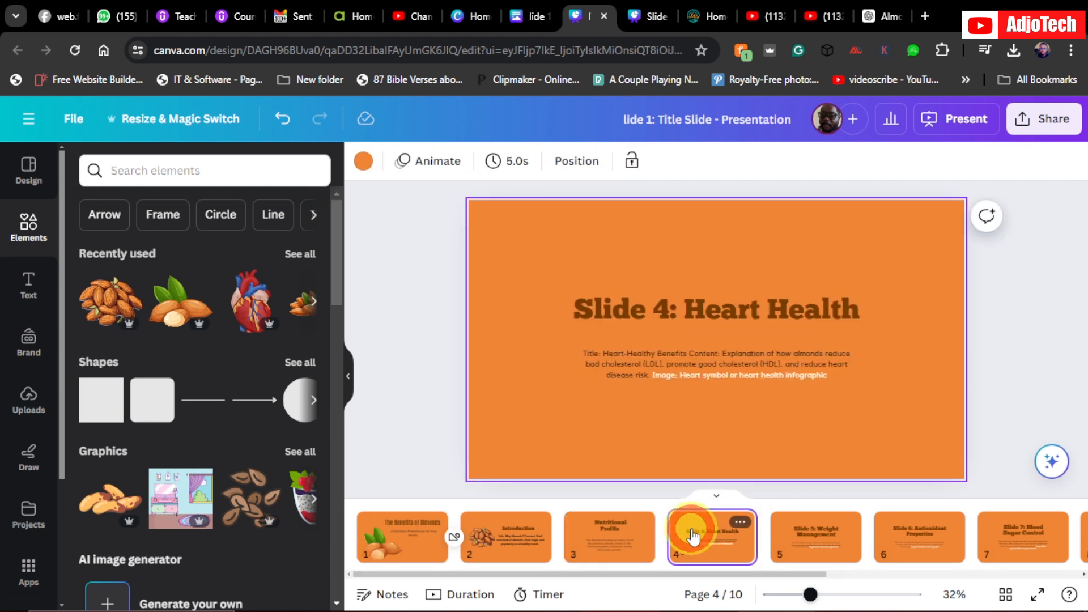
{"action": "left_click", "coordinate": [685, 326]}
{"action": "left_click", "coordinate": [683, 310]}
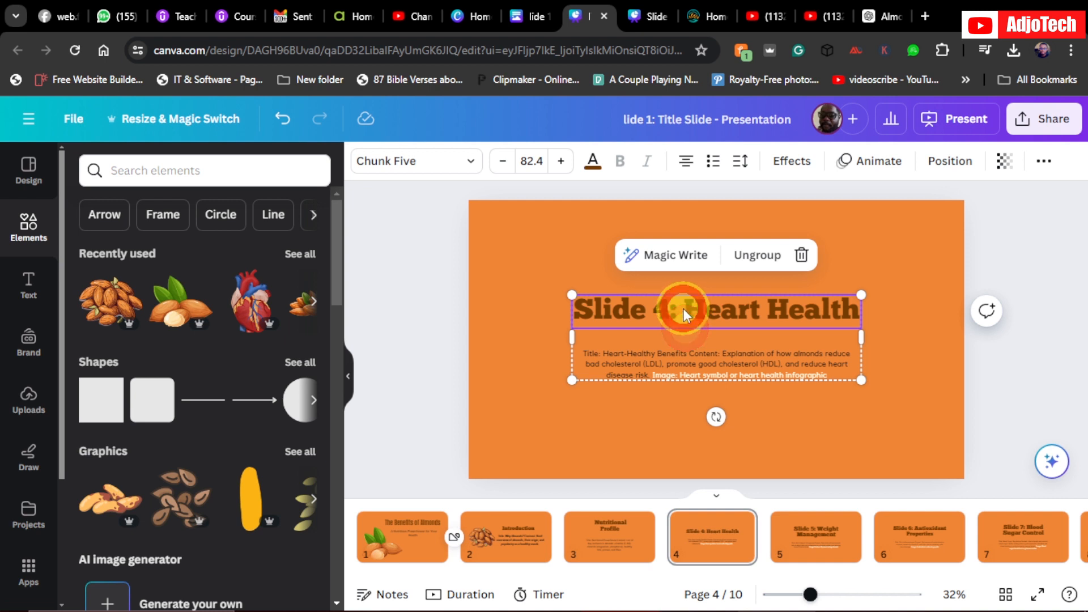
{"action": "left_click", "coordinate": [685, 309]}
{"action": "left_click_drag", "start_coordinate": [685, 309], "coordinate": [569, 309]}
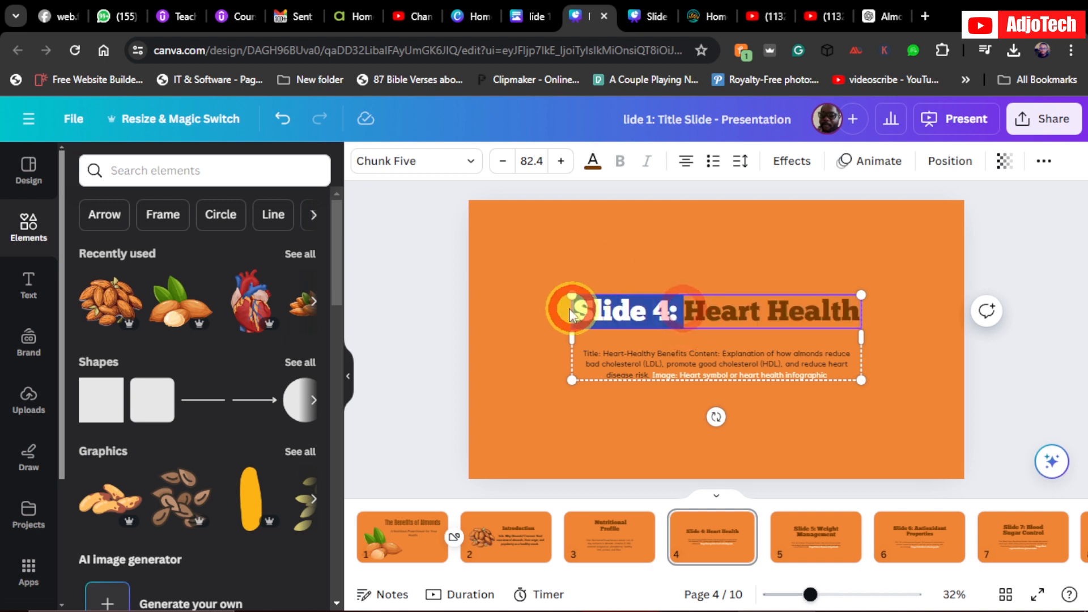
{"action": "left_click", "coordinate": [590, 309]}
{"action": "left_click_drag", "start_coordinate": [676, 310], "coordinate": [567, 299]}
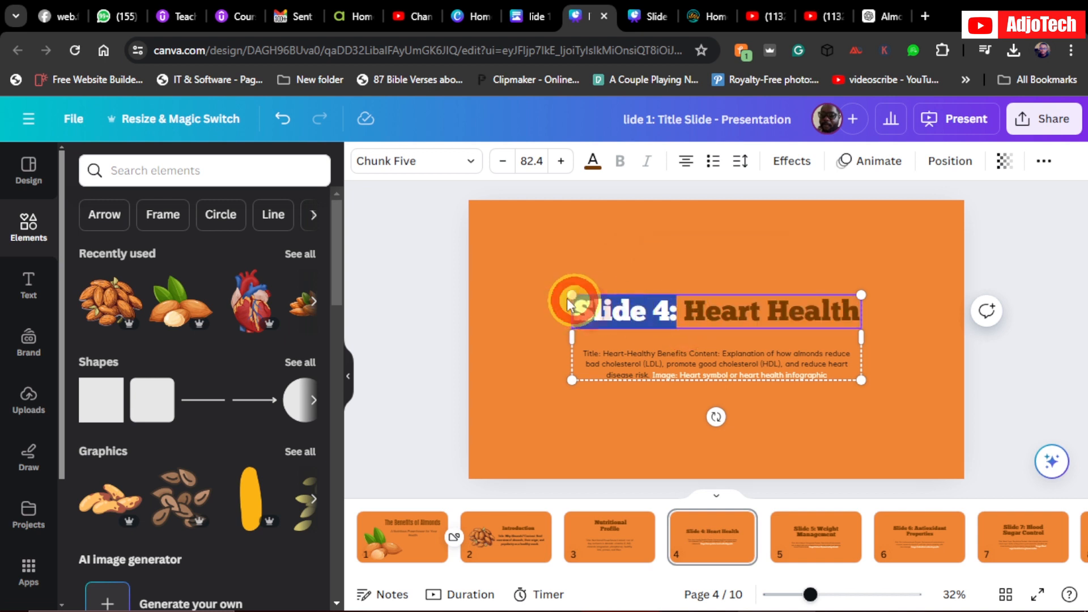
{"action": "key", "text": "BackSpace"}
Step: Ungroup the heading and body text on slide 4 and move the "Heart Health" heading up
{"action": "left_click", "coordinate": [645, 363]}
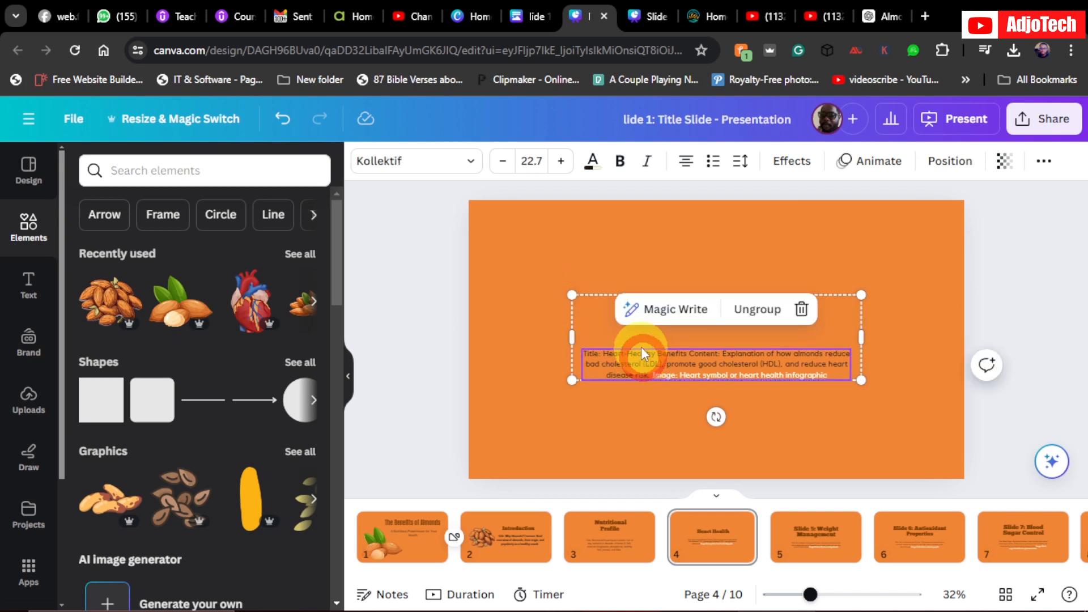
{"action": "left_click", "coordinate": [757, 310]}
{"action": "left_click", "coordinate": [433, 272]}
{"action": "left_click_drag", "start_coordinate": [651, 310], "coordinate": [654, 271]}
Step: Enlarge slide 4's body text to size 42.7
{"action": "left_click", "coordinate": [674, 367]}
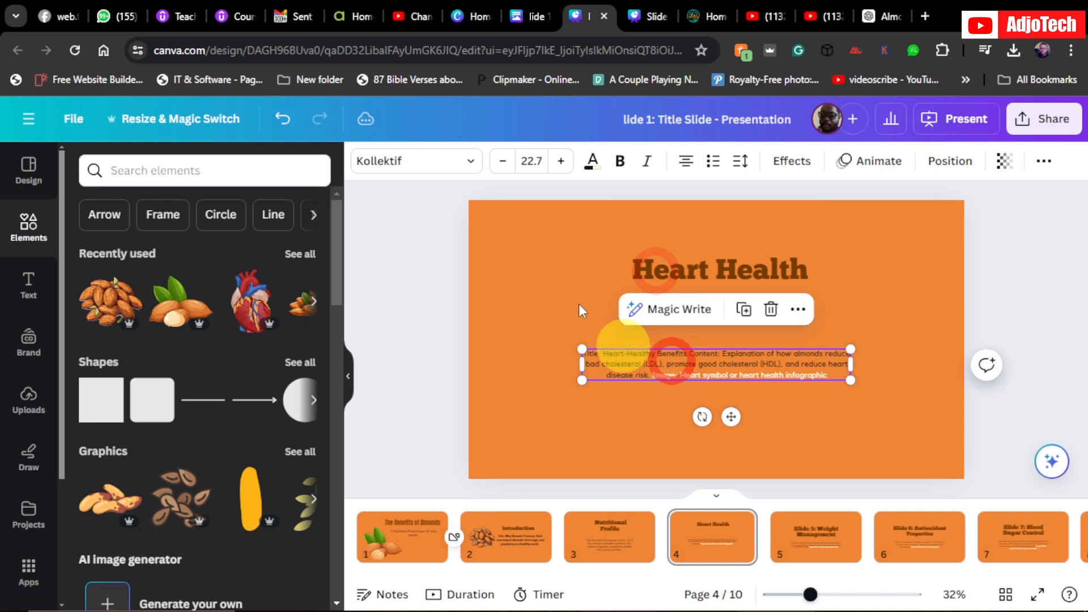
{"action": "left_click", "coordinate": [560, 161]}
{"action": "left_click", "coordinate": [560, 161]}
{"action": "left_click", "coordinate": [560, 161]}
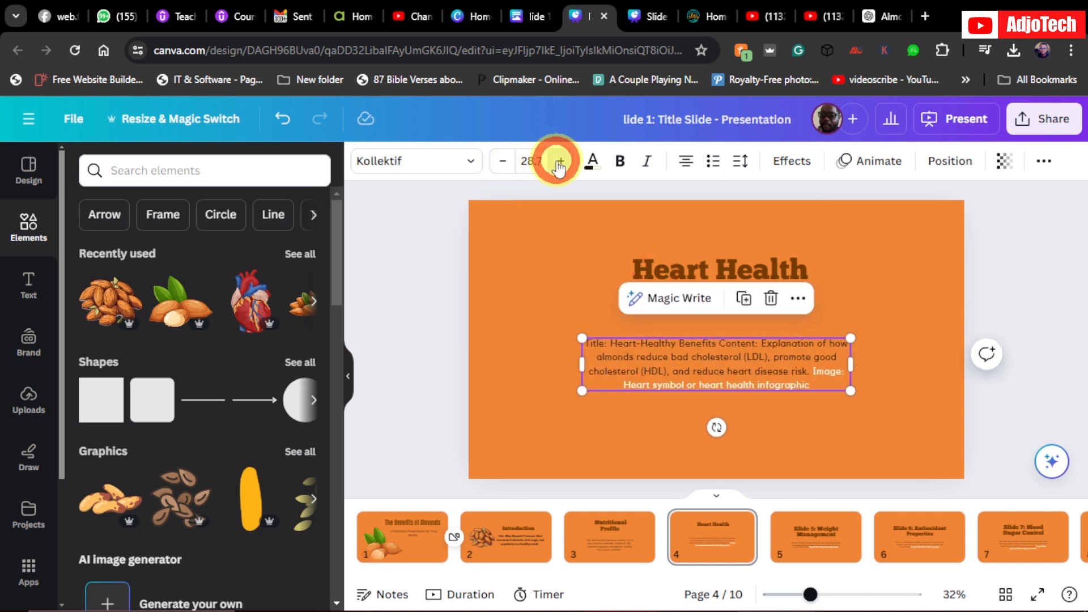
{"action": "left_click", "coordinate": [560, 161]}
{"action": "left_click", "coordinate": [560, 161]}
{"action": "left_click", "coordinate": [400, 250]}
Step: Delete the note "Image: Heart symbol or heart health infographic" from the end of slide 4's body text
{"action": "left_click", "coordinate": [676, 400]}
{"action": "left_click", "coordinate": [676, 395]}
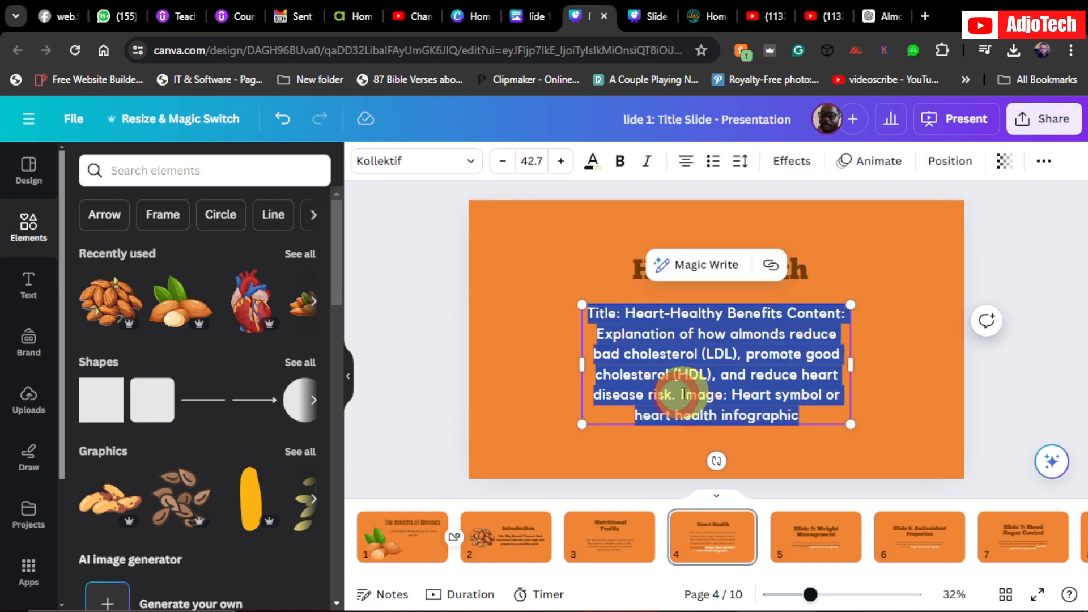
{"action": "left_click", "coordinate": [676, 396]}
{"action": "left_click_drag", "start_coordinate": [679, 395], "coordinate": [792, 433]}
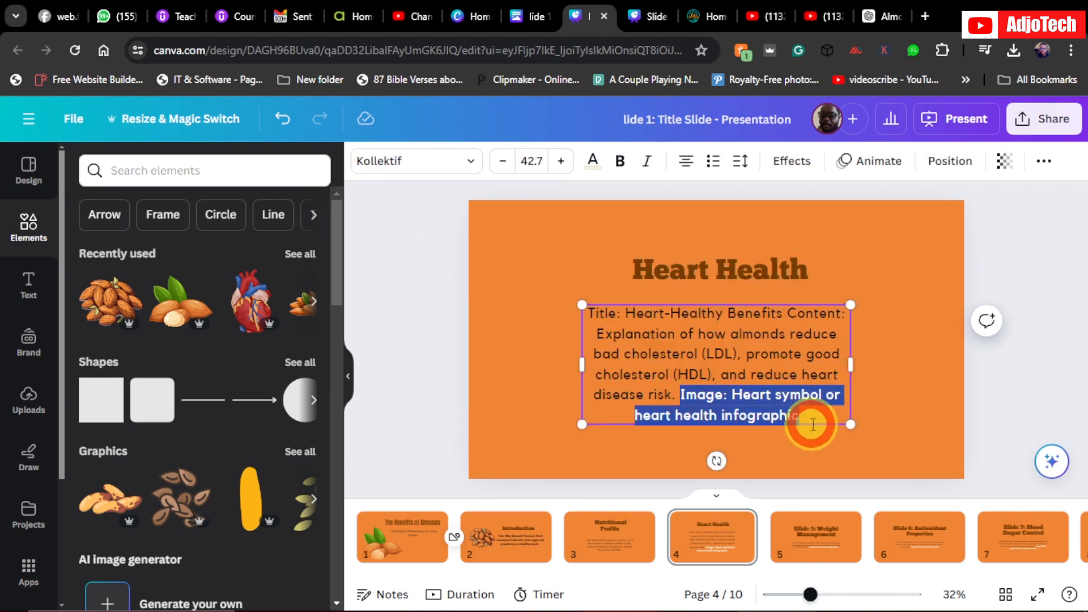
{"action": "key", "text": "BackSpace"}
Step: Move slide 4's body text and "Heart Health" heading to the right half of the slide
{"action": "left_click", "coordinate": [419, 333]}
{"action": "left_click_drag", "start_coordinate": [647, 348], "coordinate": [724, 354]}
{"action": "left_click_drag", "start_coordinate": [667, 267], "coordinate": [755, 277]}
Step: Add the recently used heart graphic to the left half of slide 4 and give it the Pan animation
{"action": "left_click", "coordinate": [259, 311]}
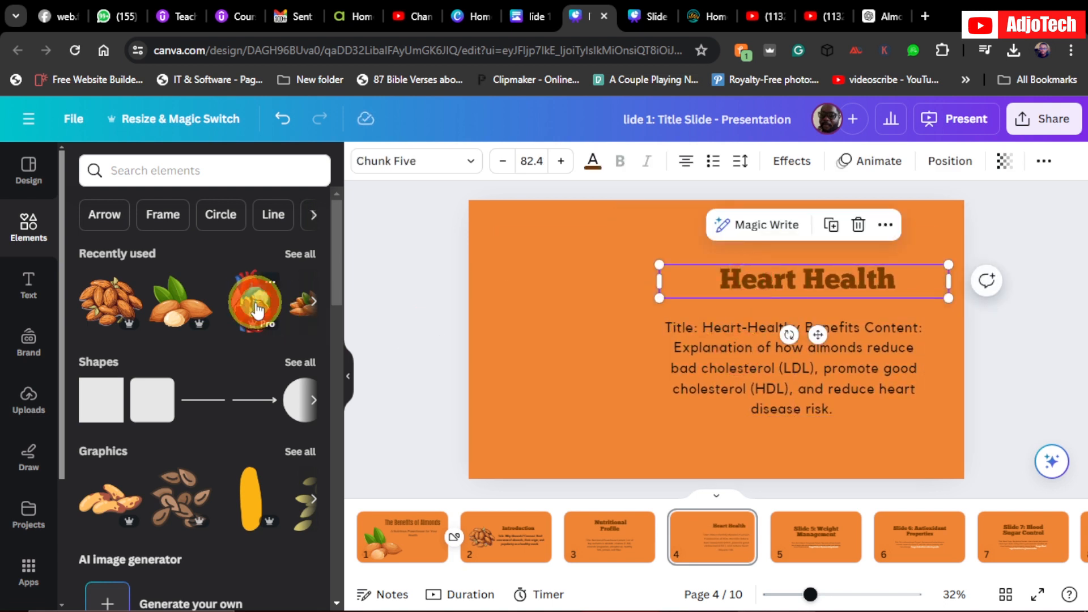
{"action": "left_click_drag", "start_coordinate": [655, 261], "coordinate": [500, 258]}
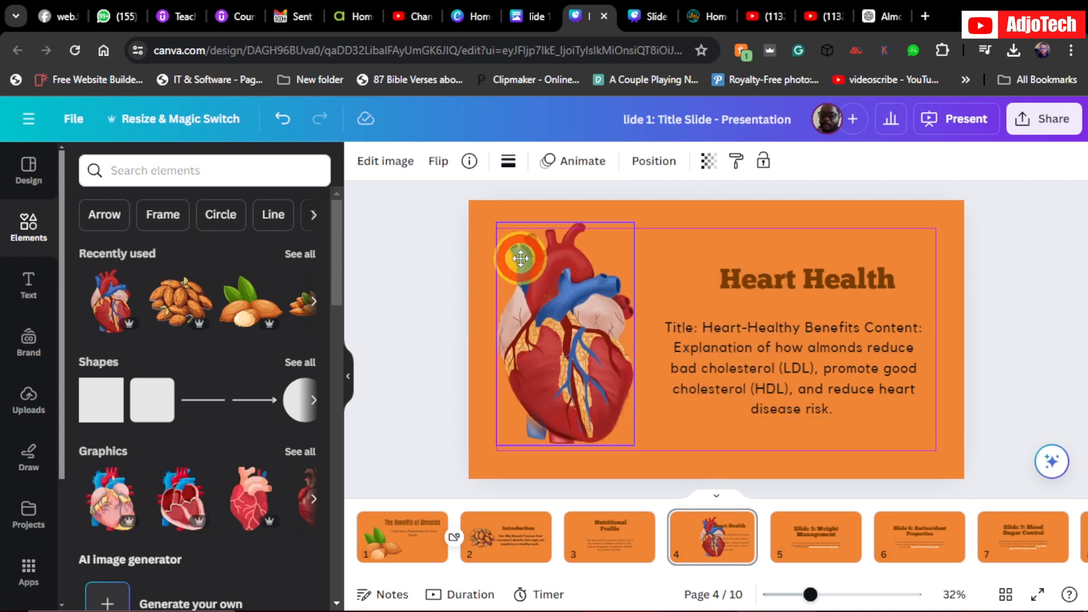
{"action": "left_click", "coordinate": [568, 164]}
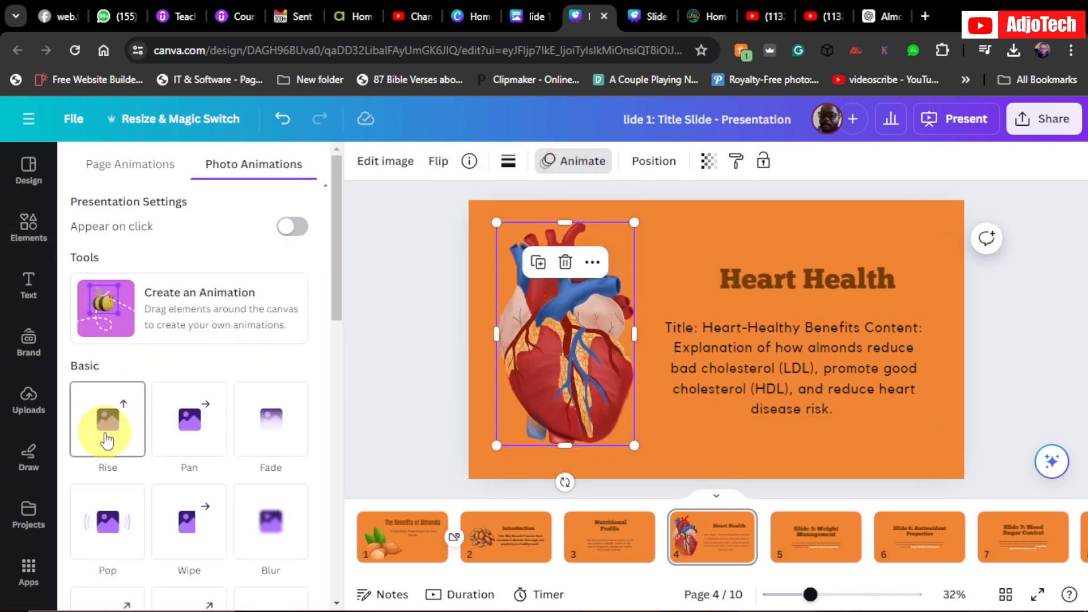
{"action": "left_click", "coordinate": [203, 421]}
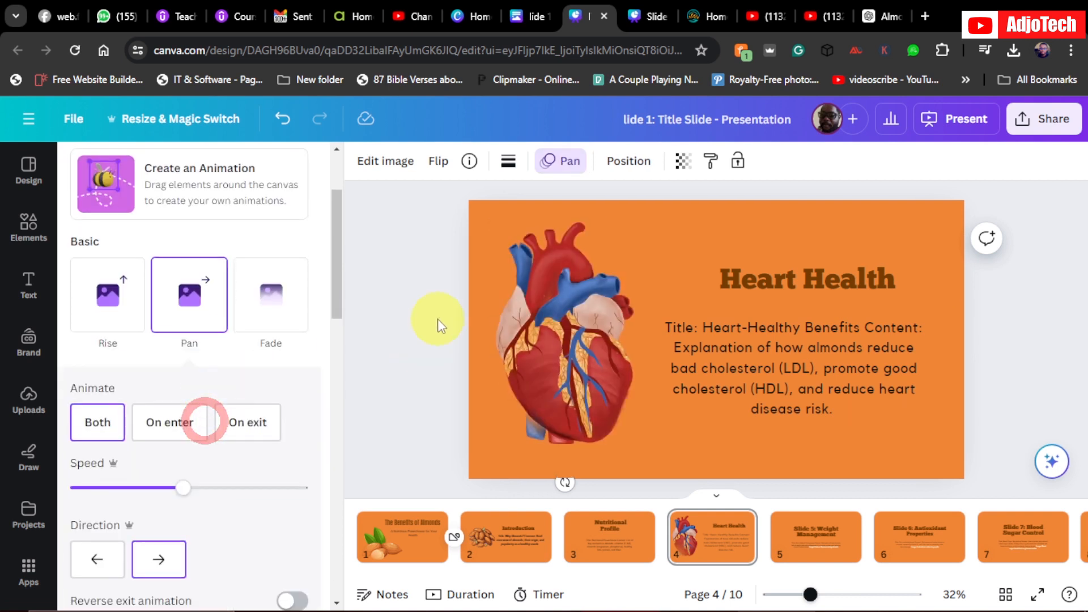
{"action": "left_click", "coordinate": [436, 318]}
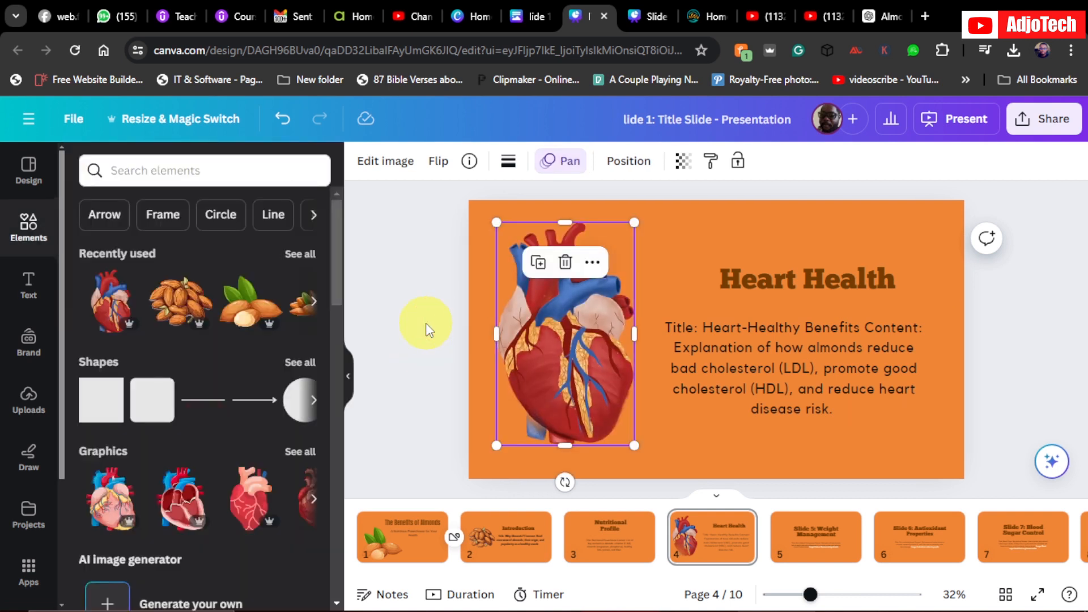
{"action": "left_click_drag", "start_coordinate": [788, 574], "coordinate": [820, 568]}
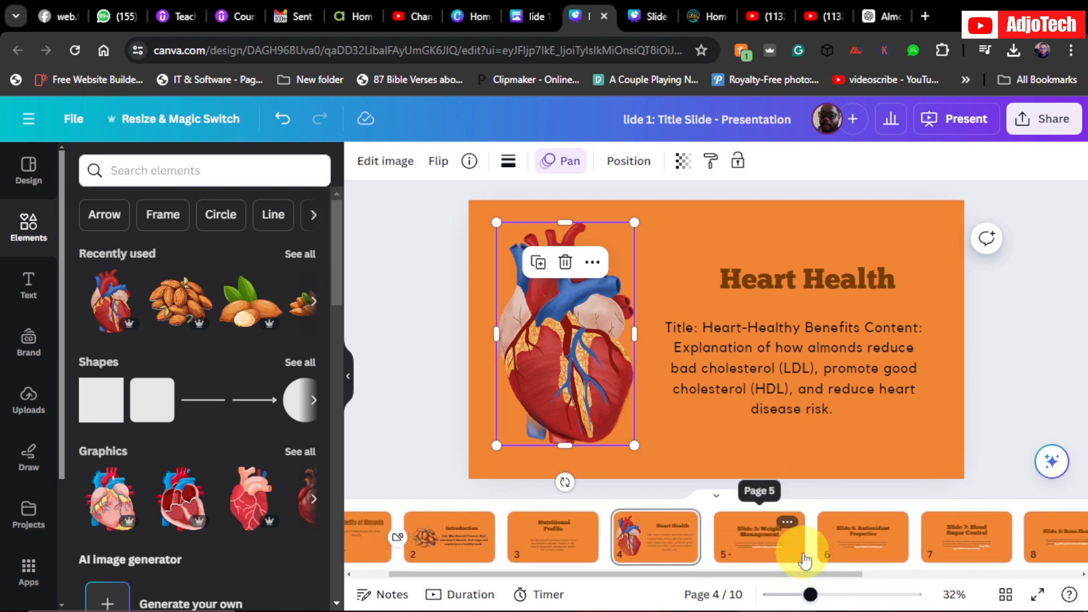
{"action": "left_click", "coordinate": [420, 303]}
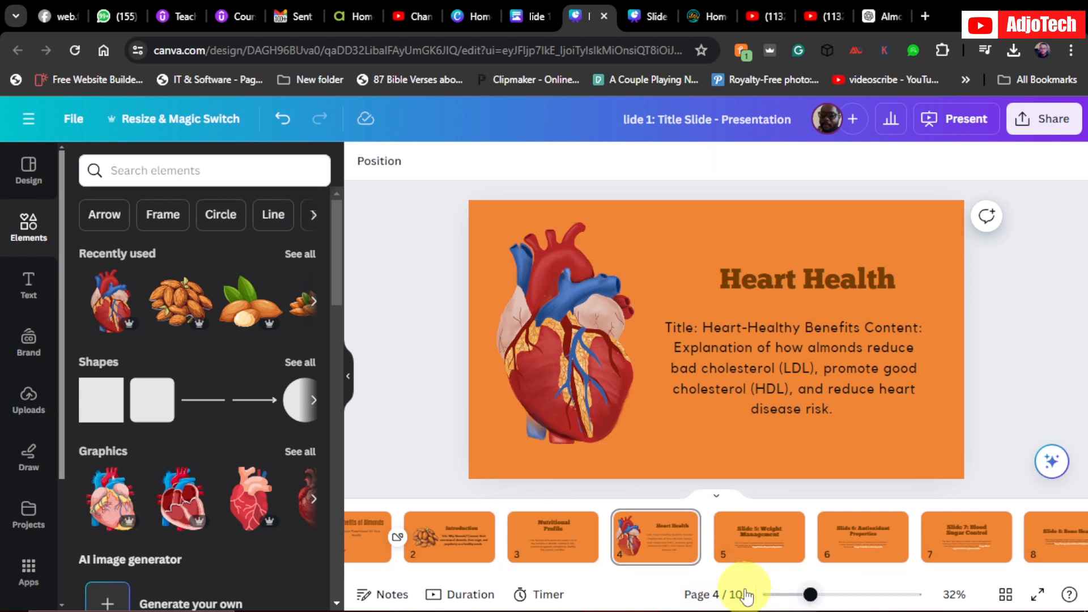
{"action": "left_click_drag", "start_coordinate": [665, 573], "coordinate": [627, 565]}
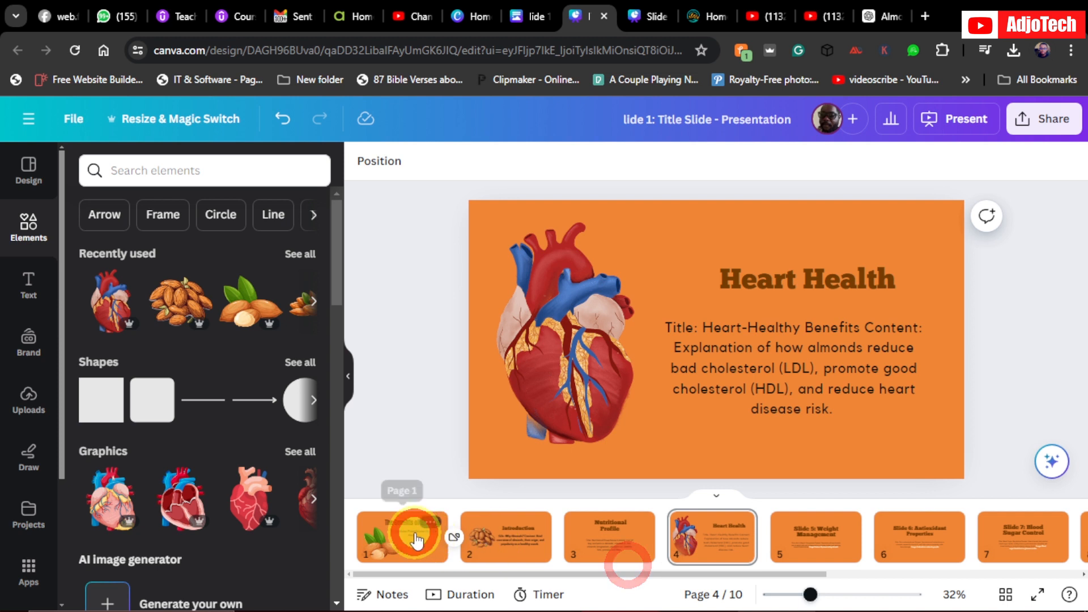
Step: Present the design full screen from slide 1, advance through the slides up to slide 7, and exit the presentation
{"action": "left_click", "coordinate": [418, 540]}
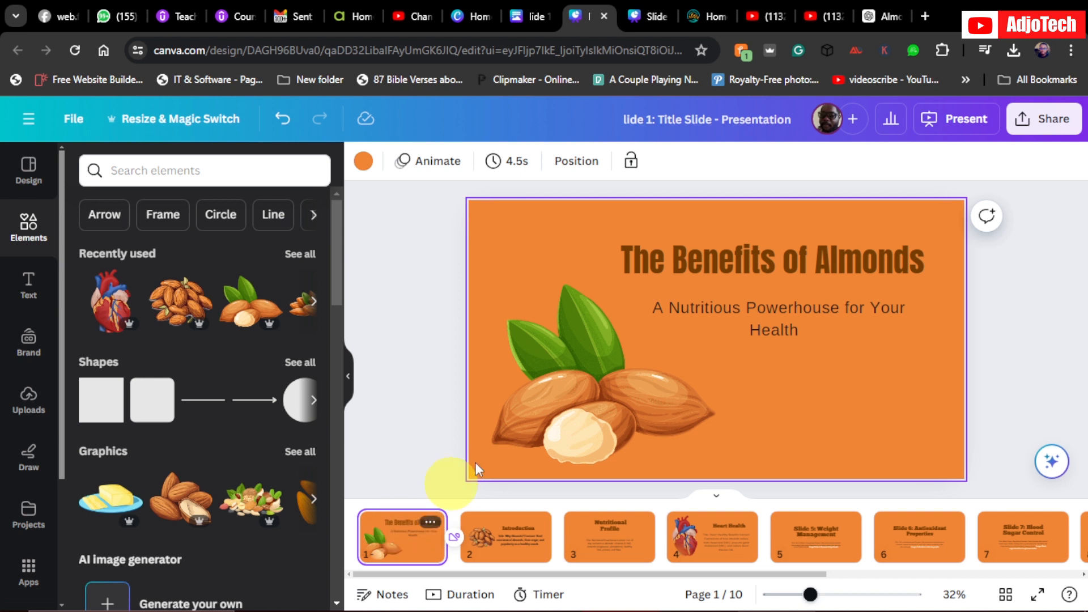
{"action": "left_click", "coordinate": [962, 123]}
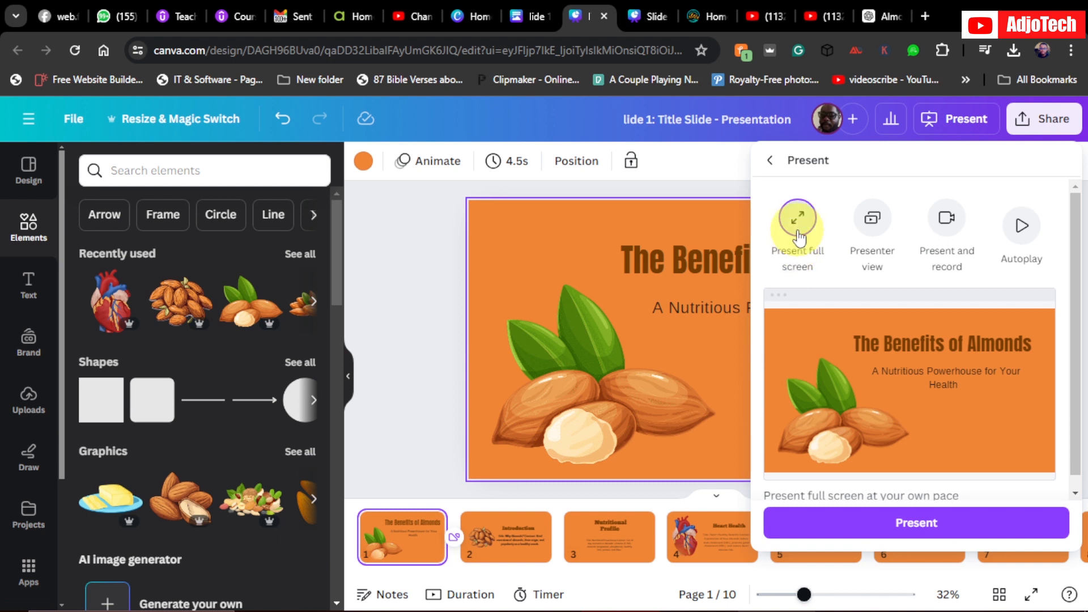
{"action": "left_click", "coordinate": [905, 523]}
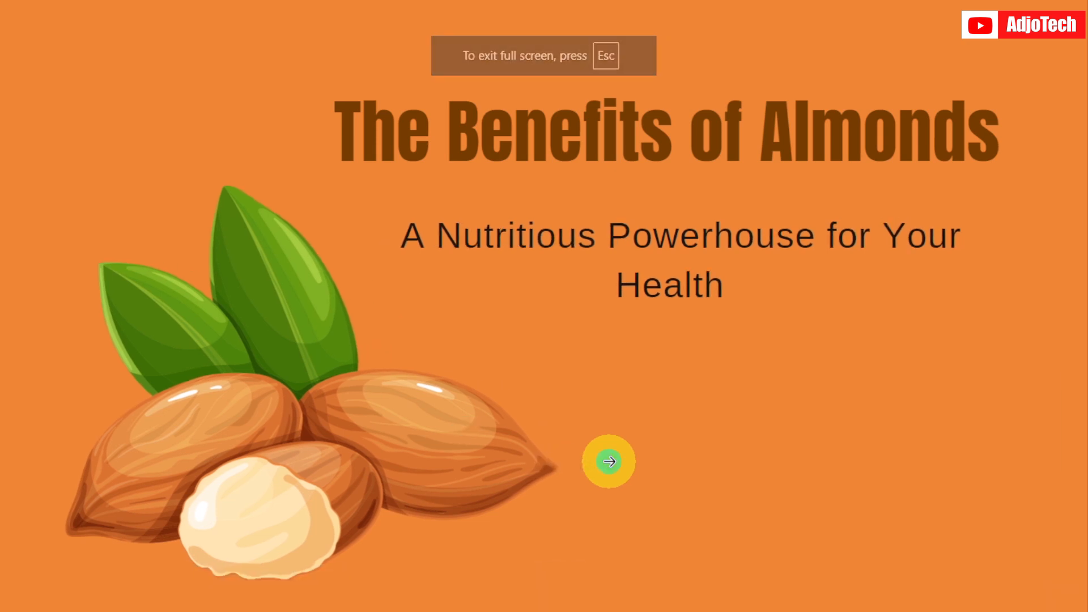
{"action": "left_click", "coordinate": [594, 465]}
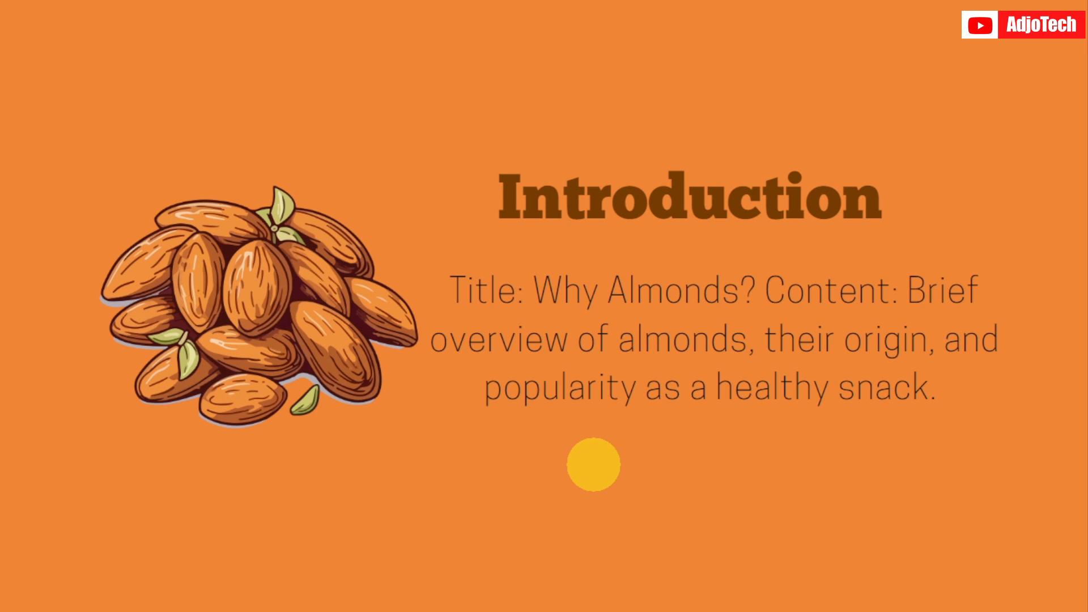
{"action": "left_click", "coordinate": [594, 465]}
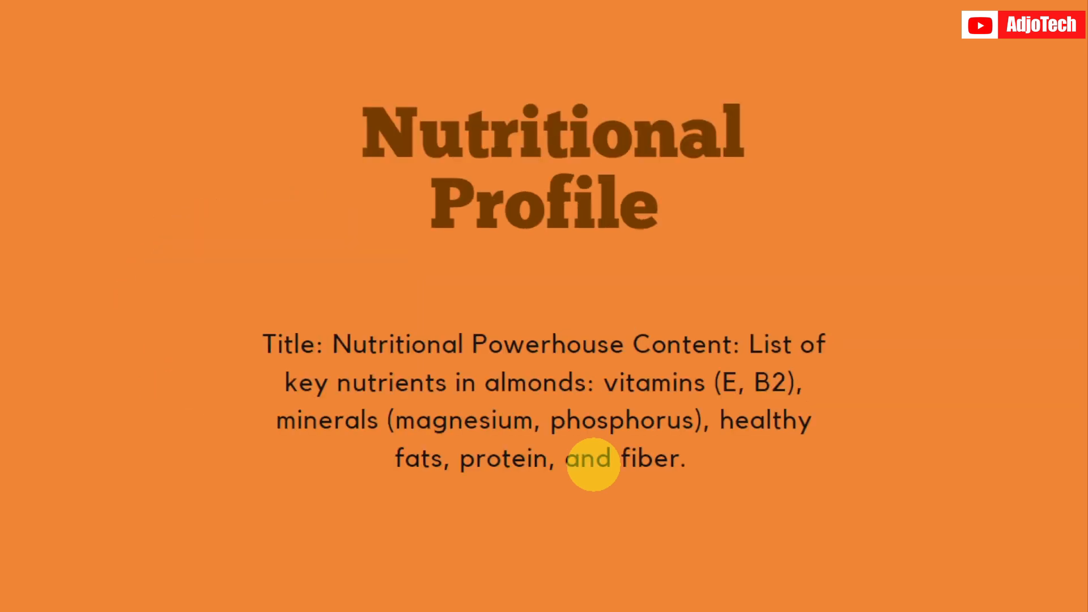
{"action": "left_click", "coordinate": [594, 465]}
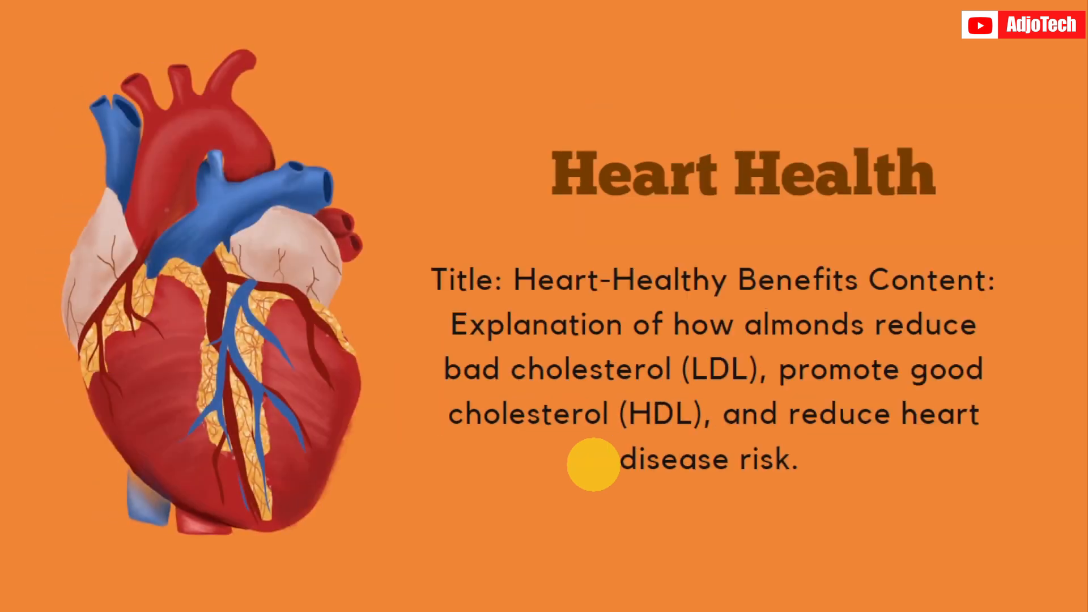
{"action": "left_click", "coordinate": [594, 465]}
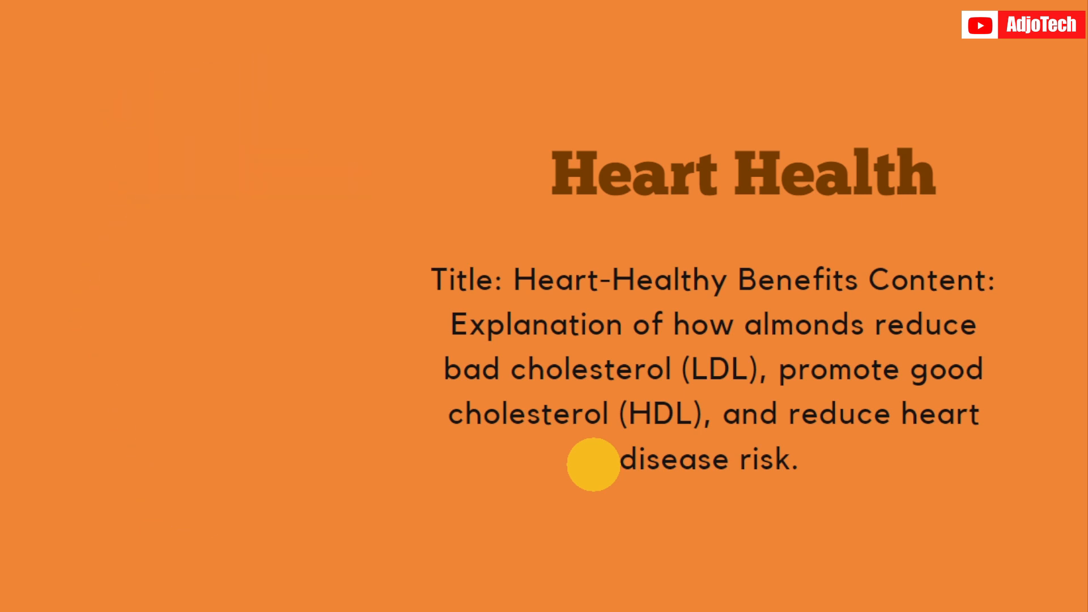
{"action": "left_click", "coordinate": [594, 465]}
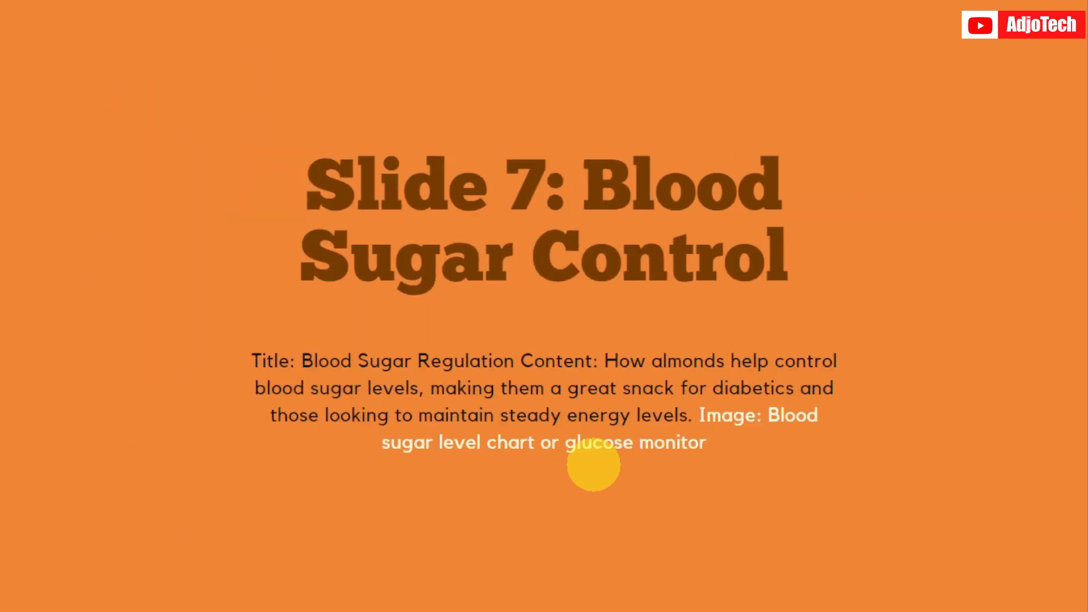
{"action": "key", "text": "Escape"}
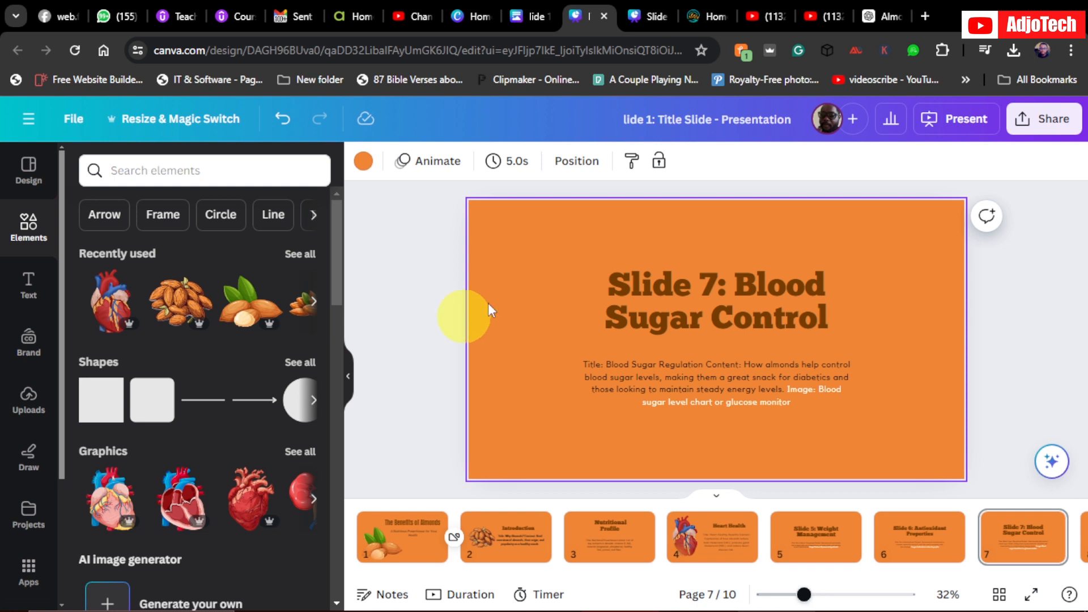
Step: Review the file types offered for downloading the design, and close the options without downloading
{"action": "left_click", "coordinate": [1050, 120]}
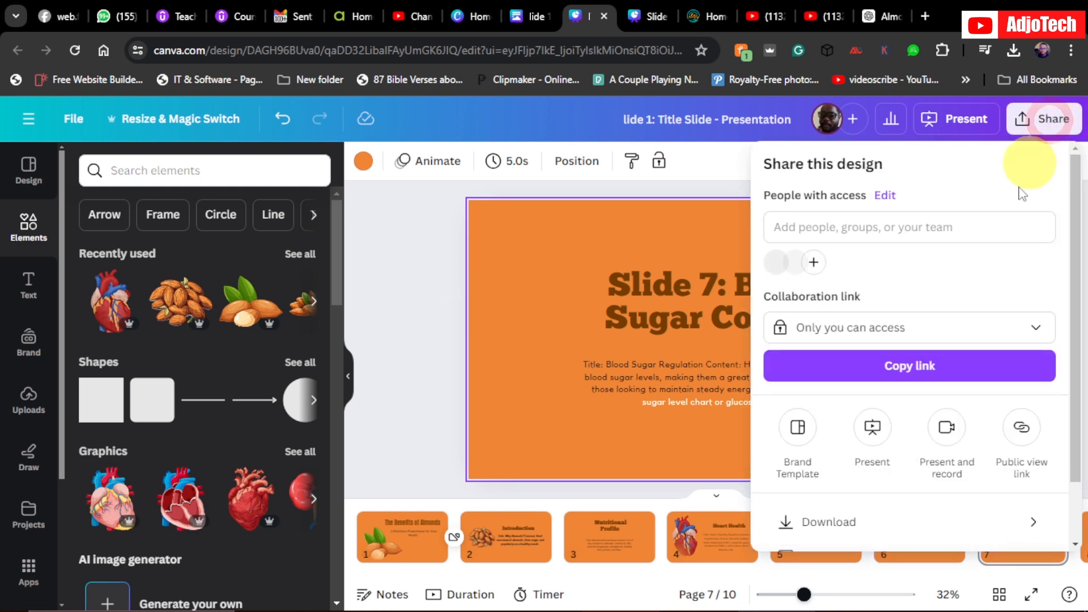
{"action": "left_click", "coordinate": [823, 518]}
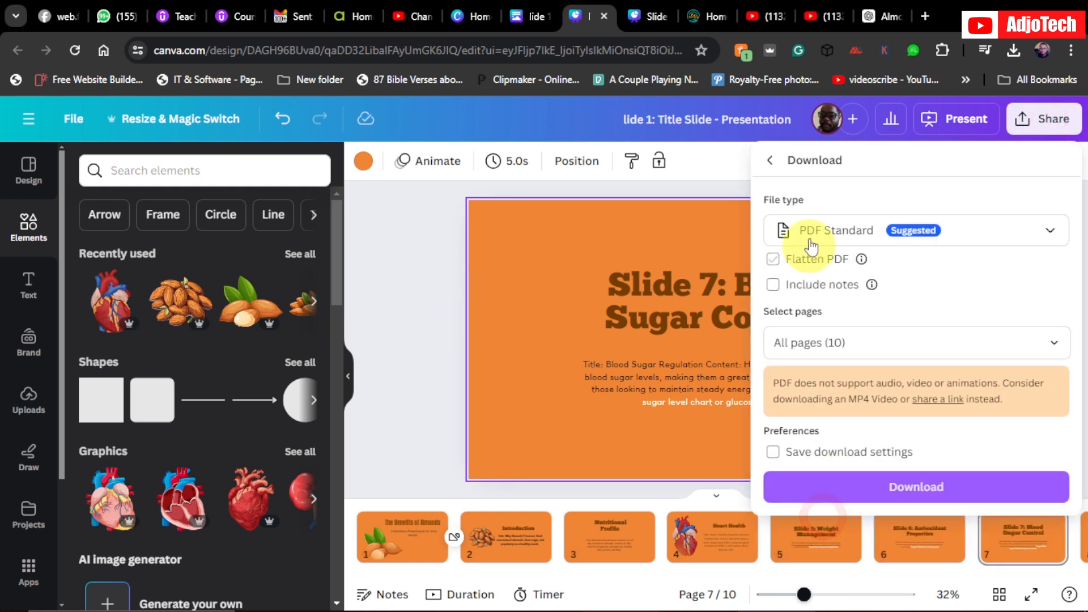
{"action": "left_click", "coordinate": [998, 231]}
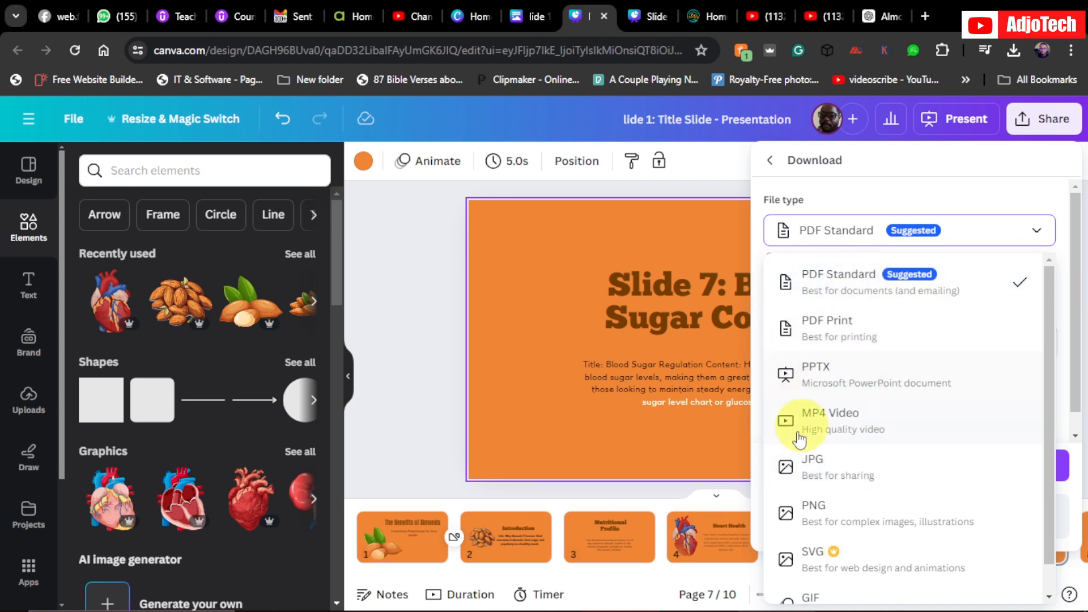
{"action": "left_click", "coordinate": [403, 302]}
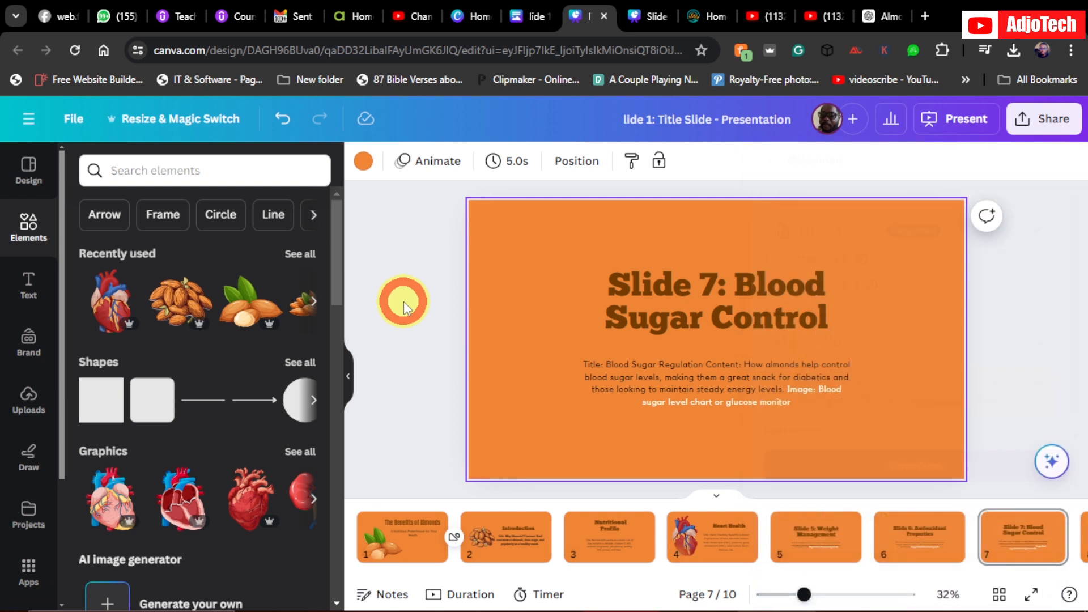